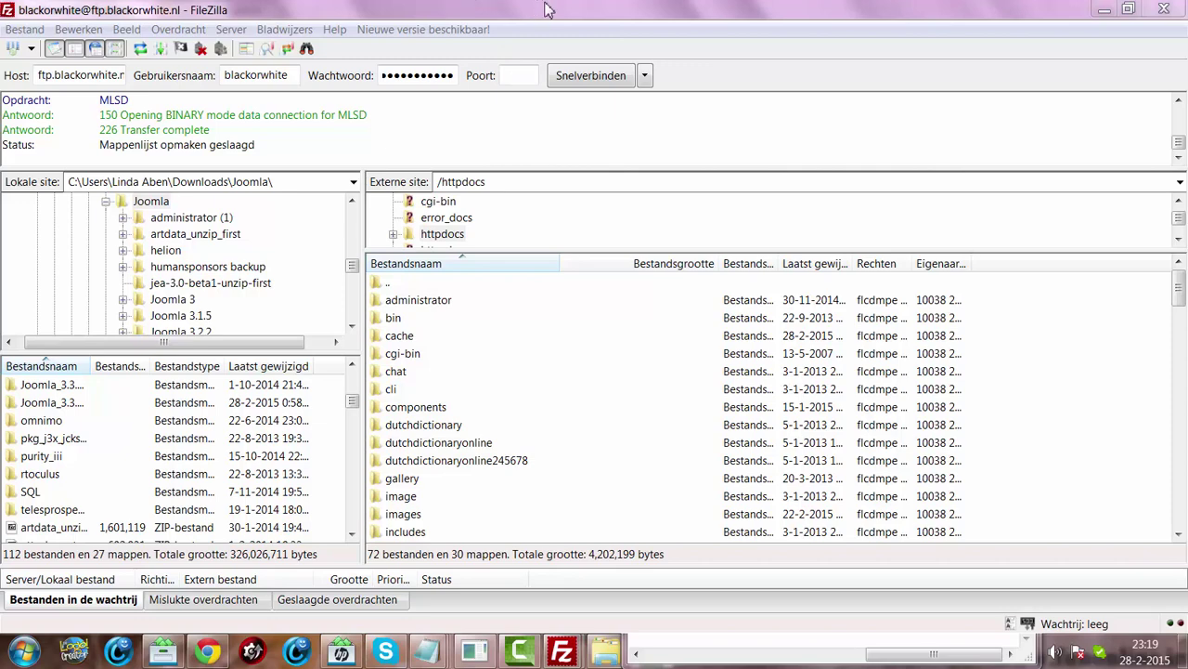
# Change the local site path to the parent Downloads folder by removing the Joomla subfolder.
pyautogui.rightClick(313, 183)
pyautogui.rightClick(288, 184)
pyautogui.click(245, 183)
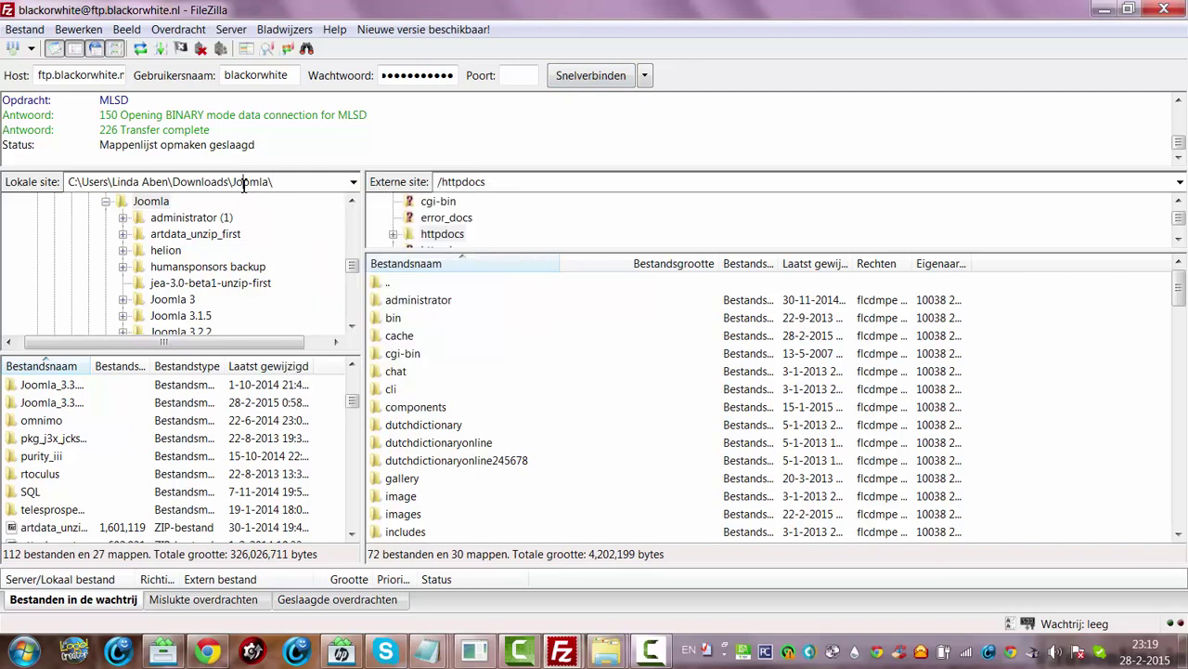
pyautogui.moveTo(233, 183); pyautogui.dragTo(270, 182)
pyautogui.press('BackSpace')
pyautogui.press('Return')
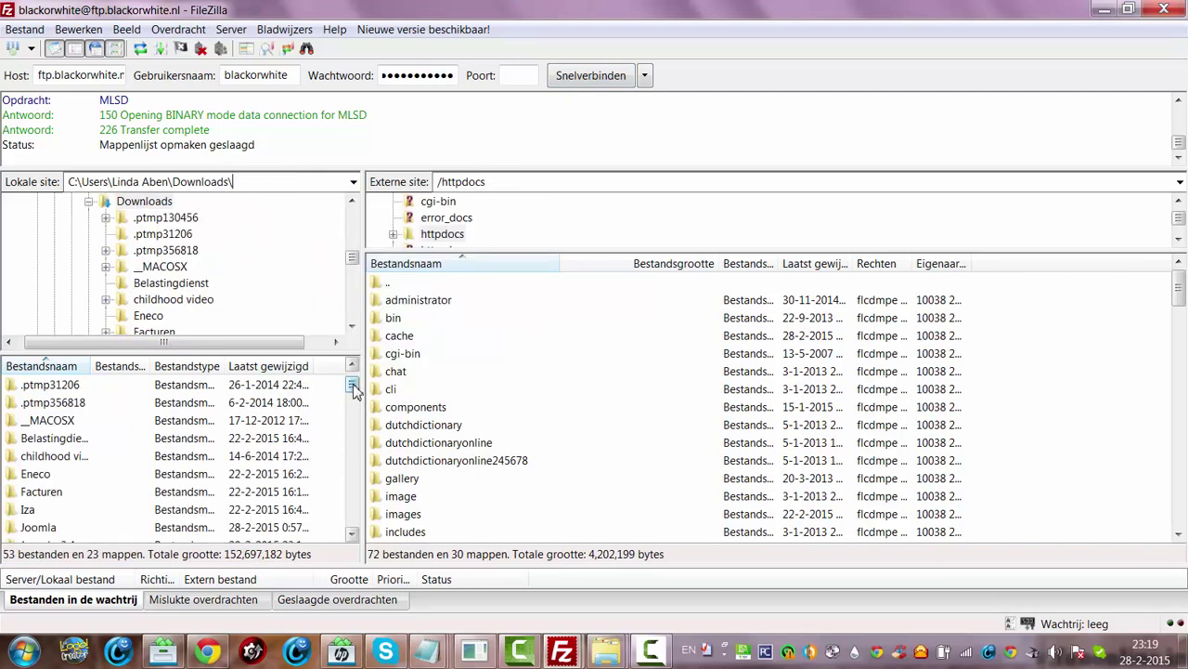
# Open the Joomla_3.4.0-Stable-Full_Package folder inside the local Downloads folder.
pyautogui.moveTo(353, 385); pyautogui.dragTo(364, 463)
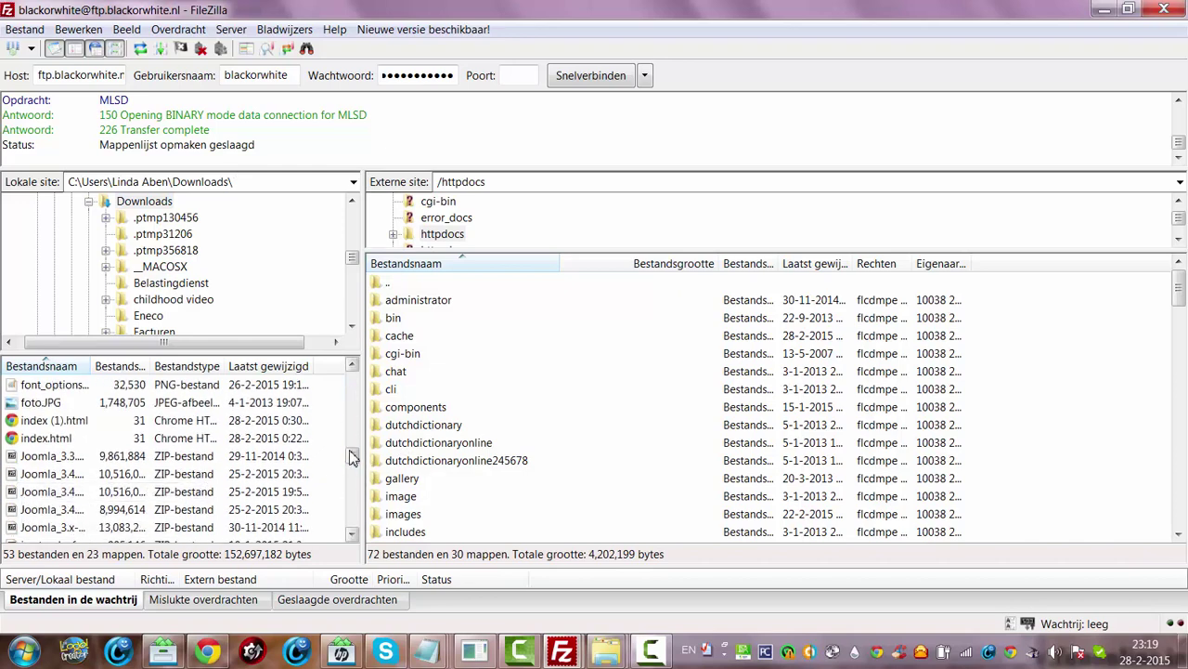
pyautogui.moveTo(353, 455); pyautogui.dragTo(336, 401)
pyautogui.click(40, 423)
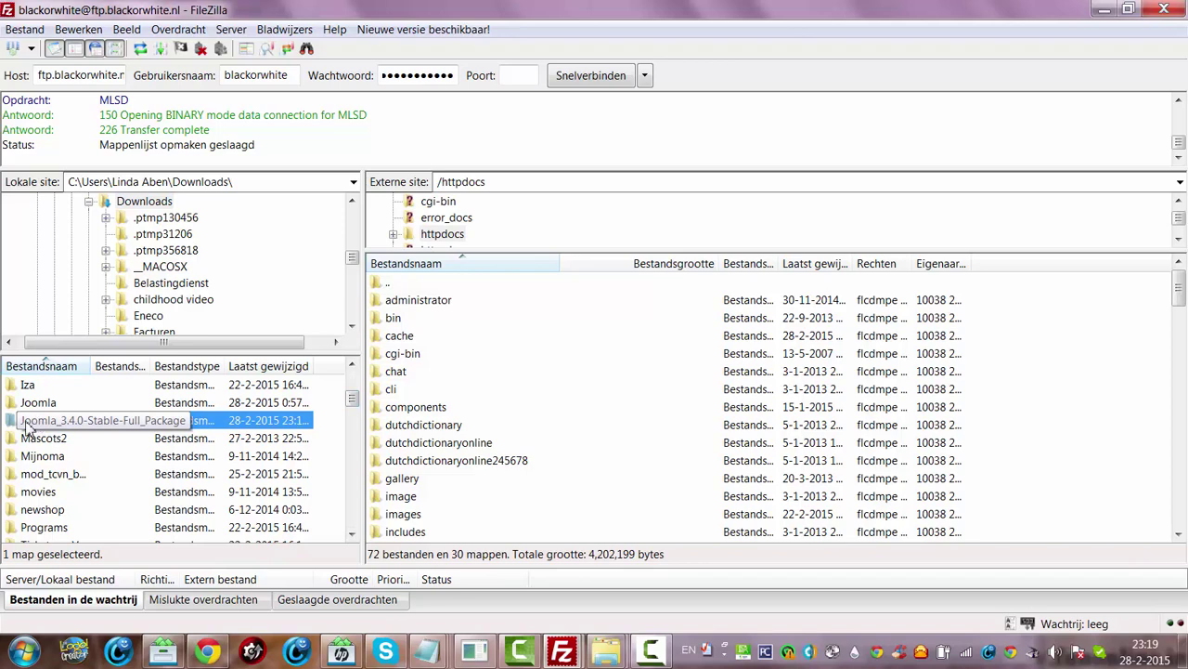
pyautogui.doubleClick(12, 423)
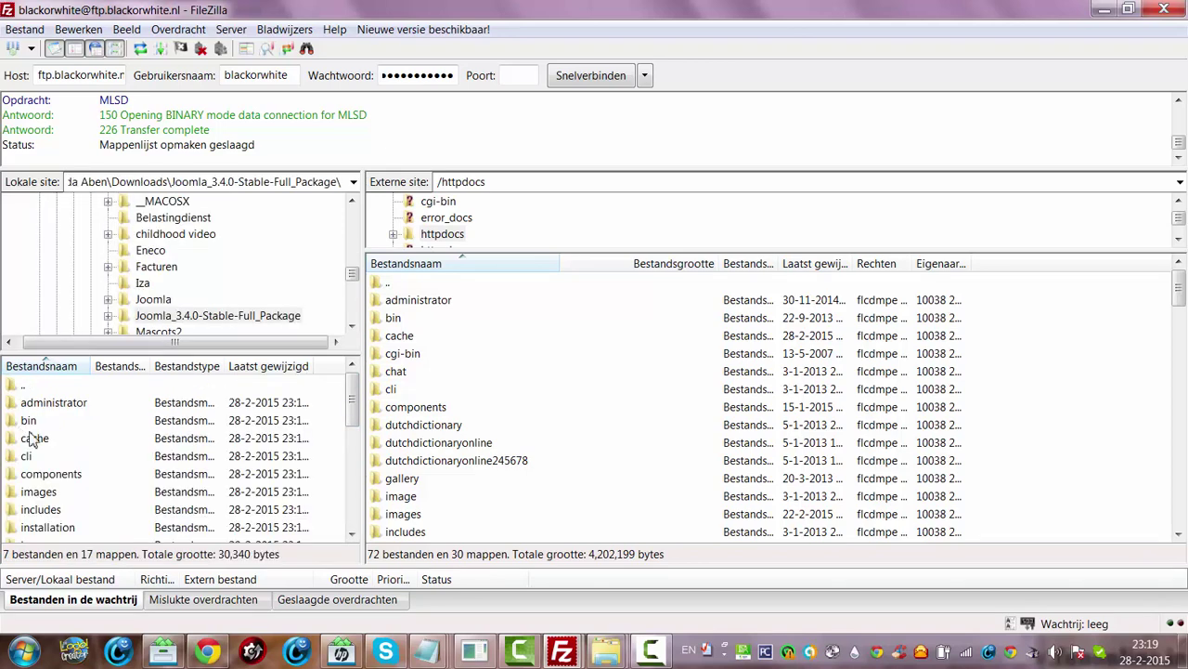
# Upload all files and folders of the Joomla 3.4.0 package to /httpdocs, always overwriting existing target files.
pyautogui.click(52, 427)
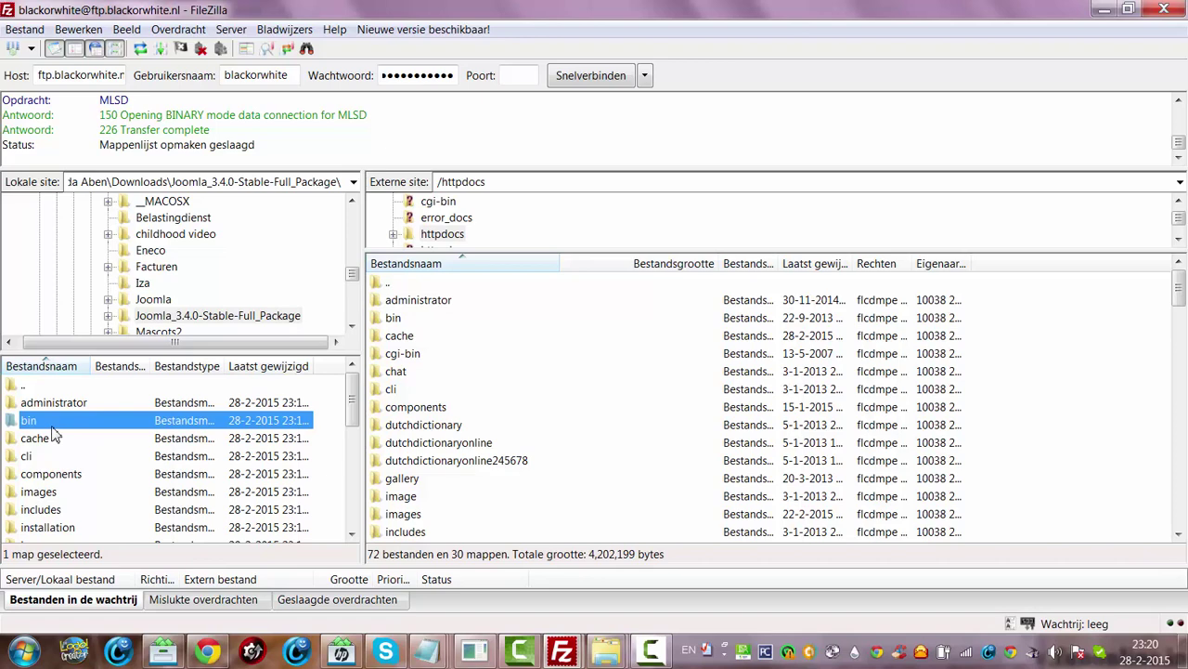
pyautogui.hotkey('ctrl', 'a')
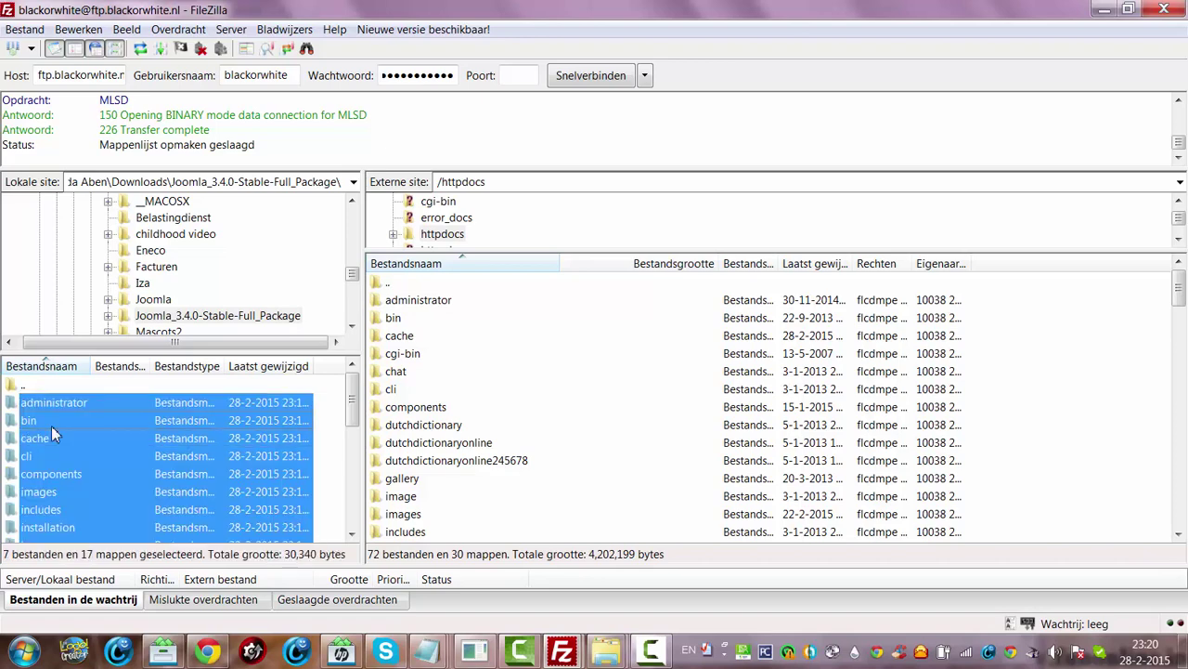
pyautogui.rightClick(52, 433)
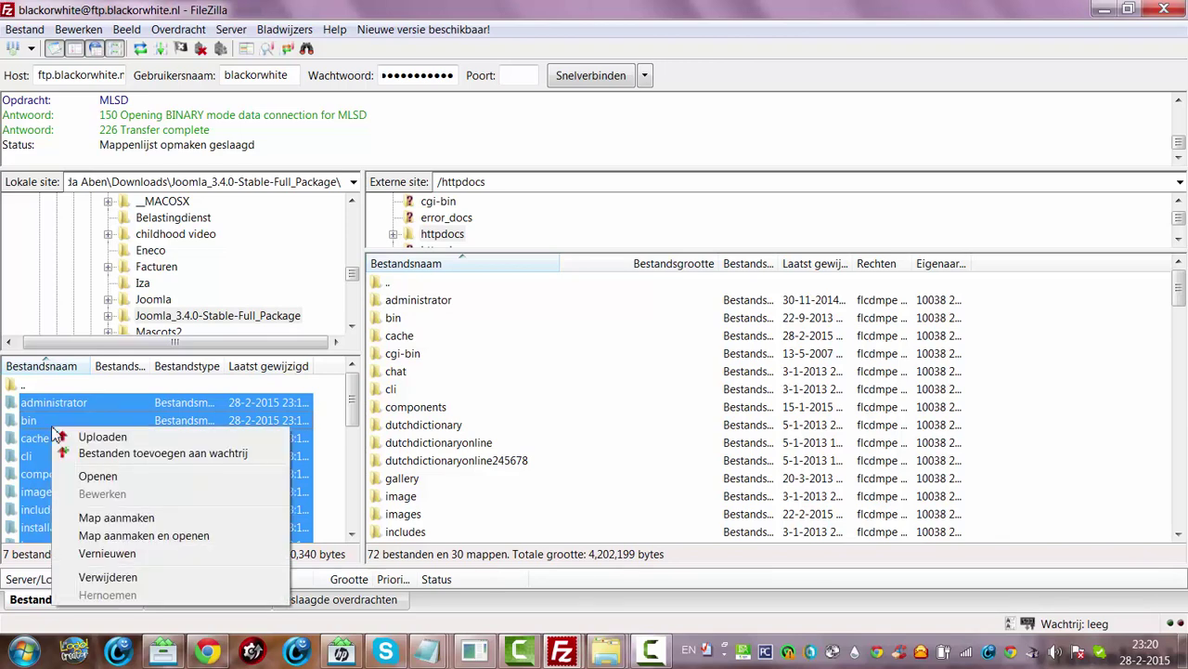
pyautogui.click(103, 439)
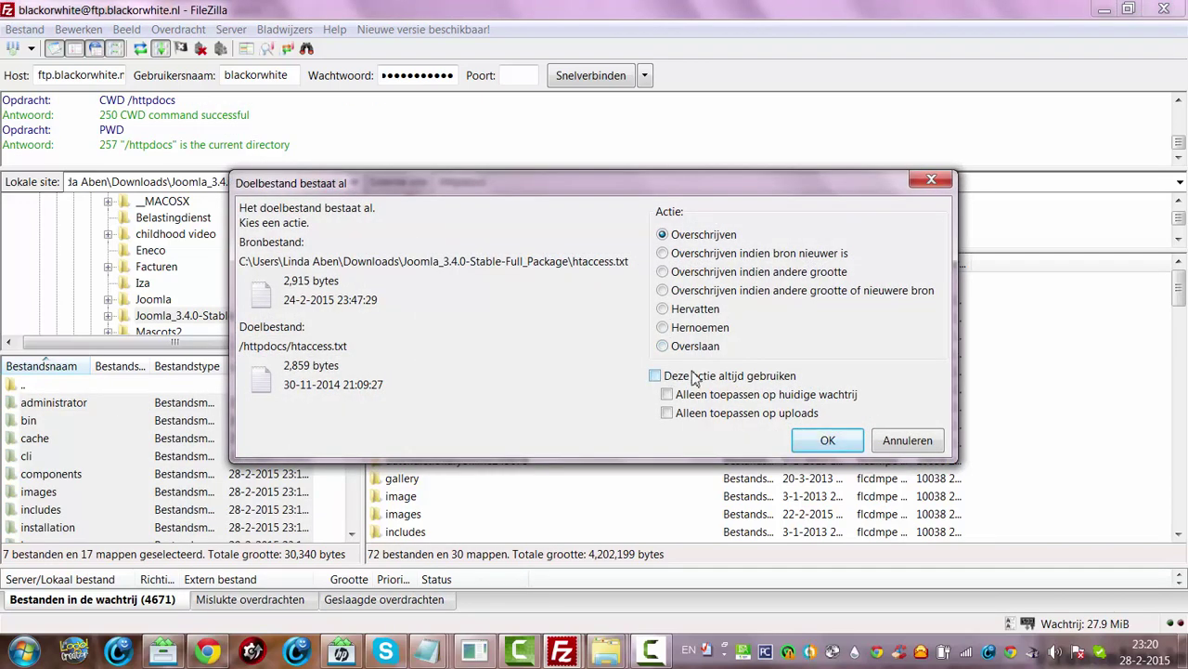
pyautogui.click(655, 375)
pyautogui.click(827, 444)
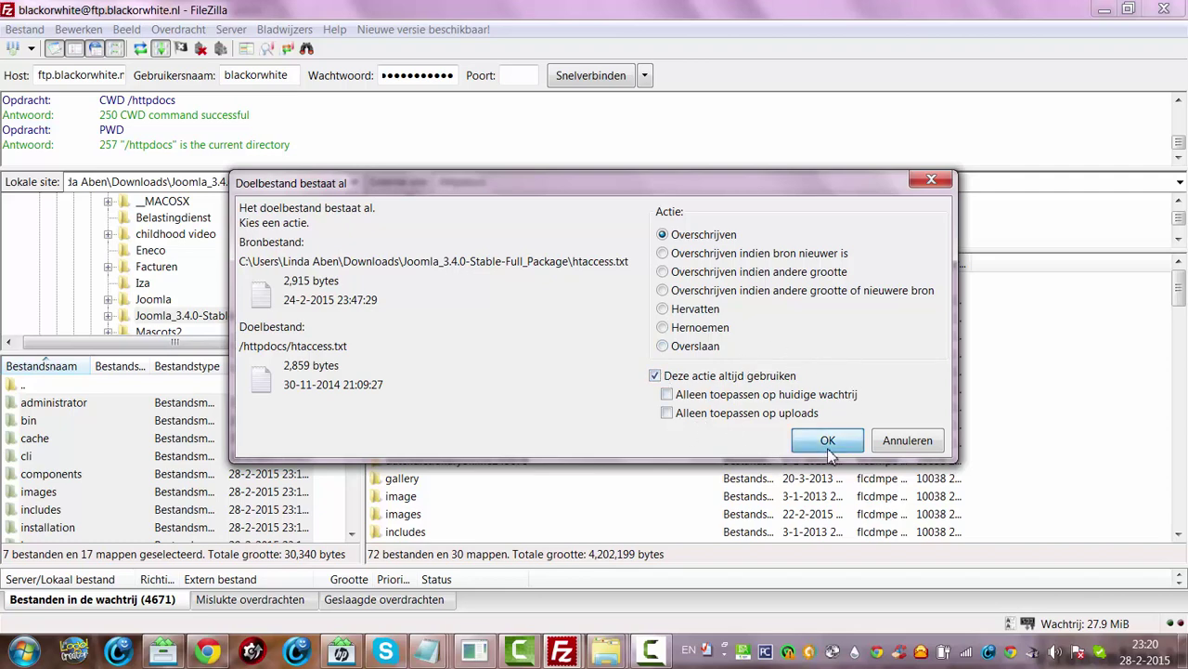
pyautogui.click(911, 67)
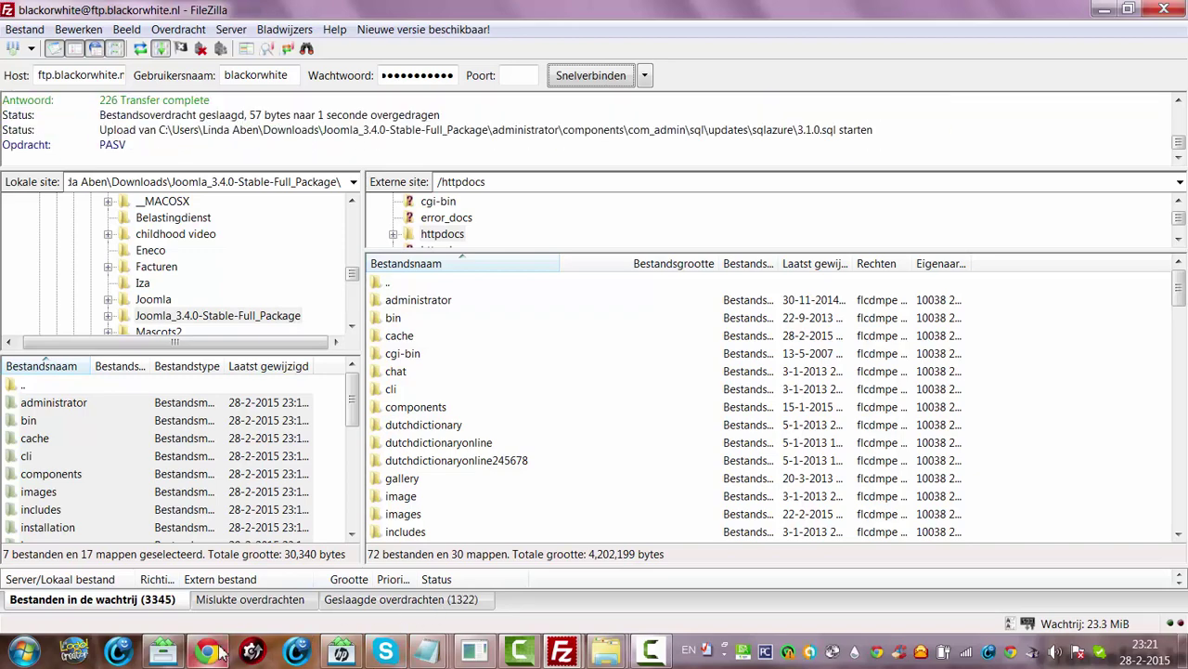
# Switch to Google Chrome and open the Joomla control panel at blackorwhite.nl/administrator.
pyautogui.moveTo(220, 662)
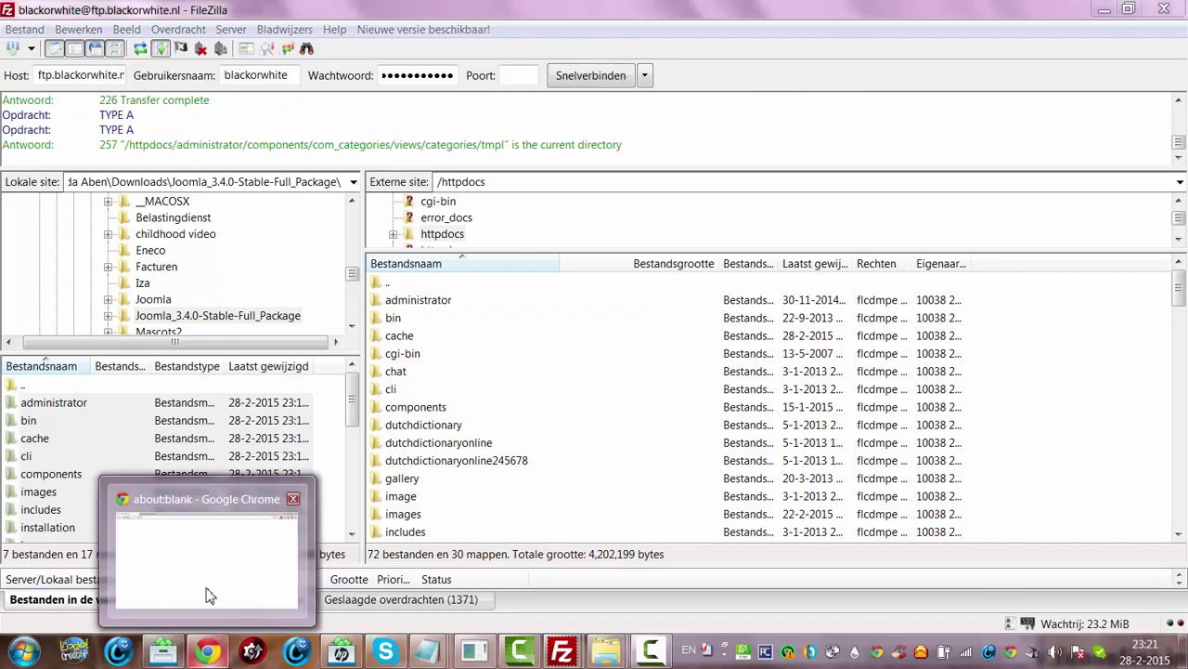
pyautogui.click(207, 589)
pyautogui.click(174, 36)
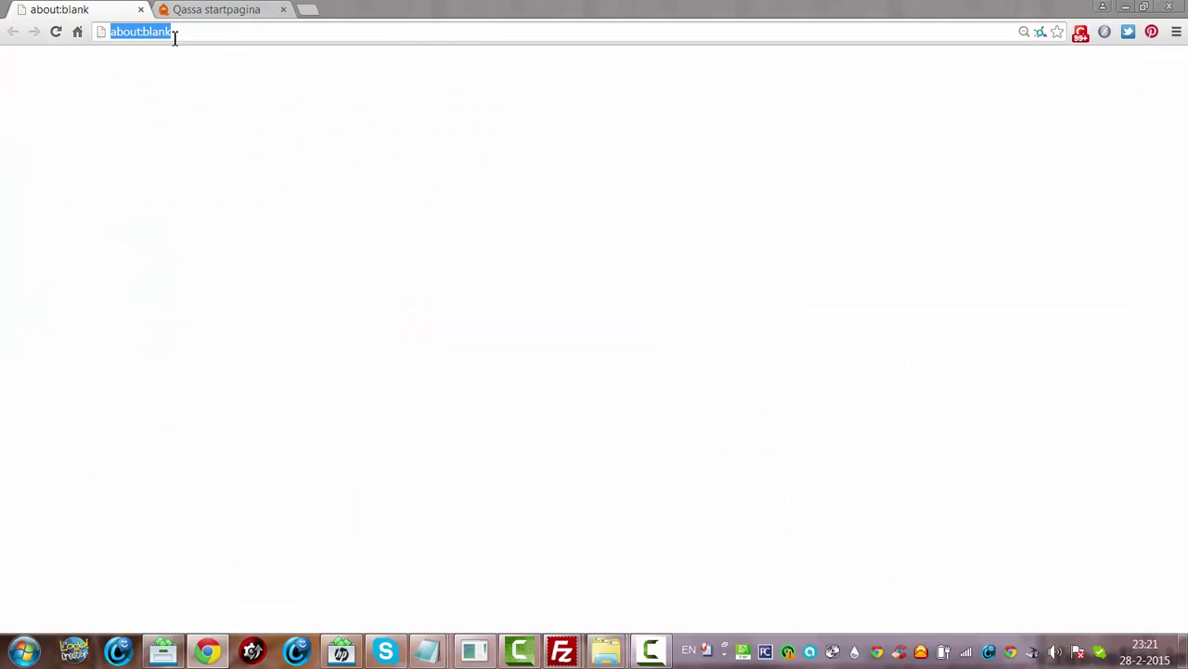
pyautogui.write('bl')
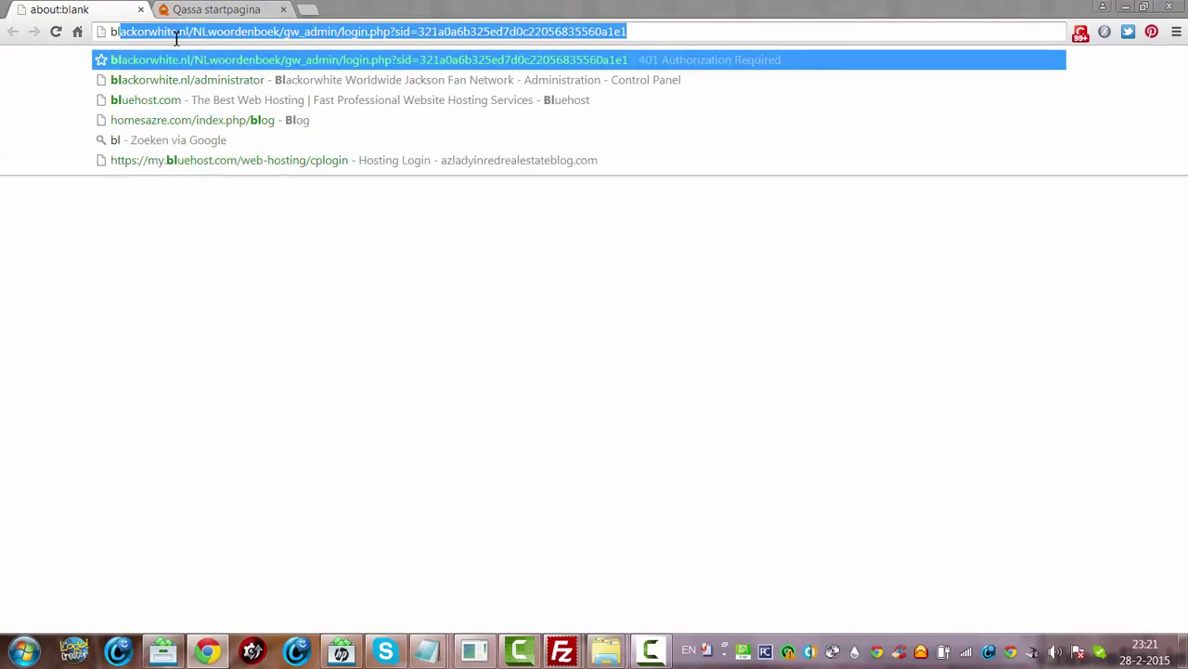
pyautogui.click(190, 82)
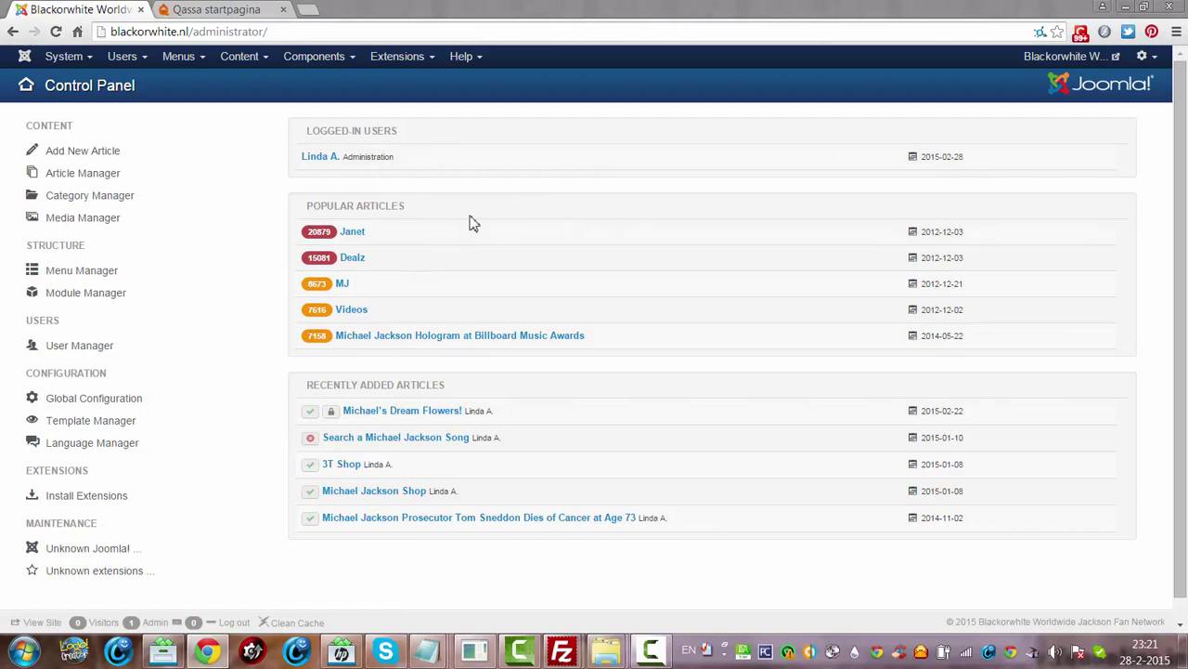
pyautogui.scroll(-1, 1179, 380)
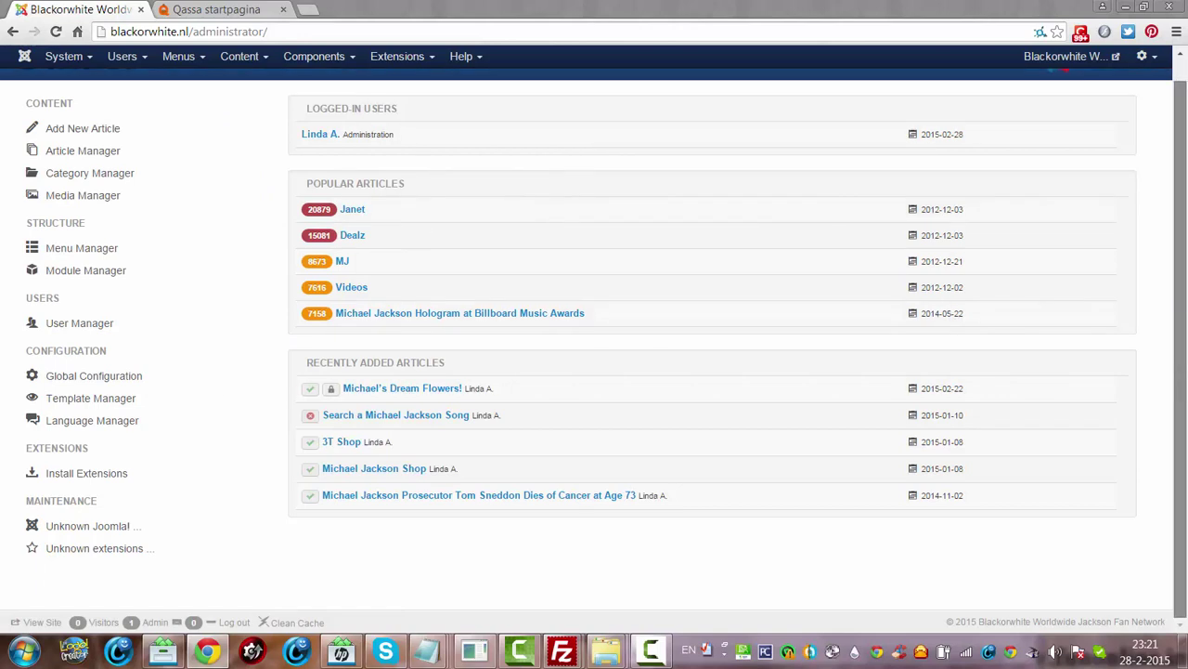
pyautogui.scroll(1, 1179, 381)
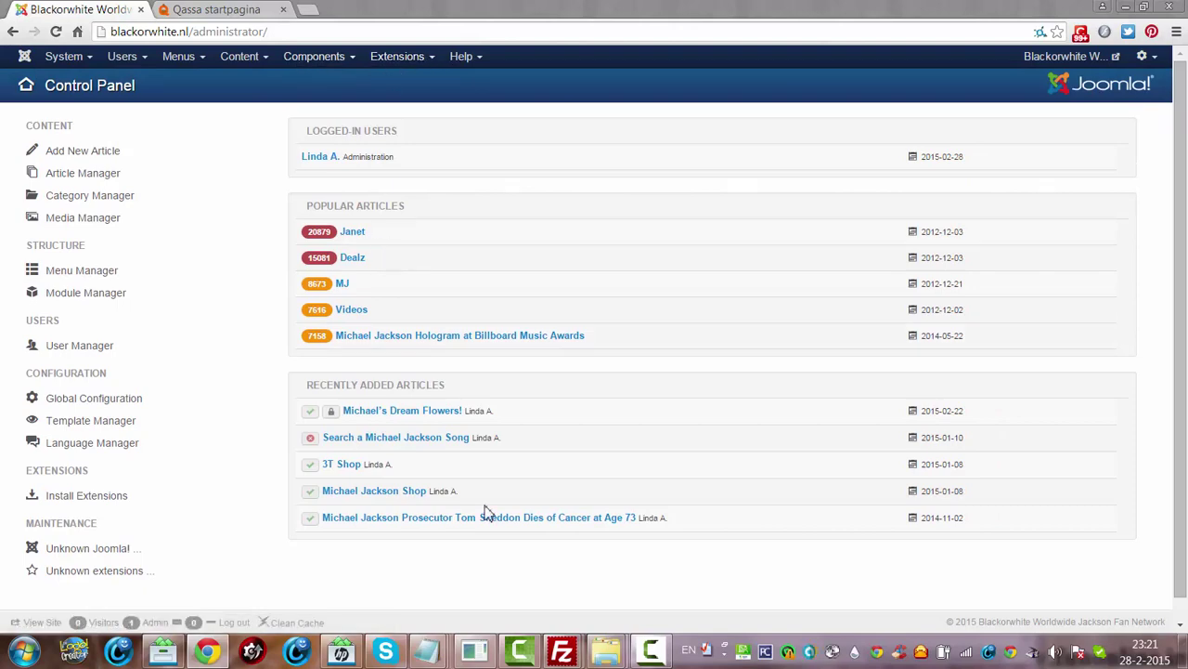
# Return to FileZilla and check the folders in the remote /httpdocs directory.
pyautogui.moveTo(570, 661)
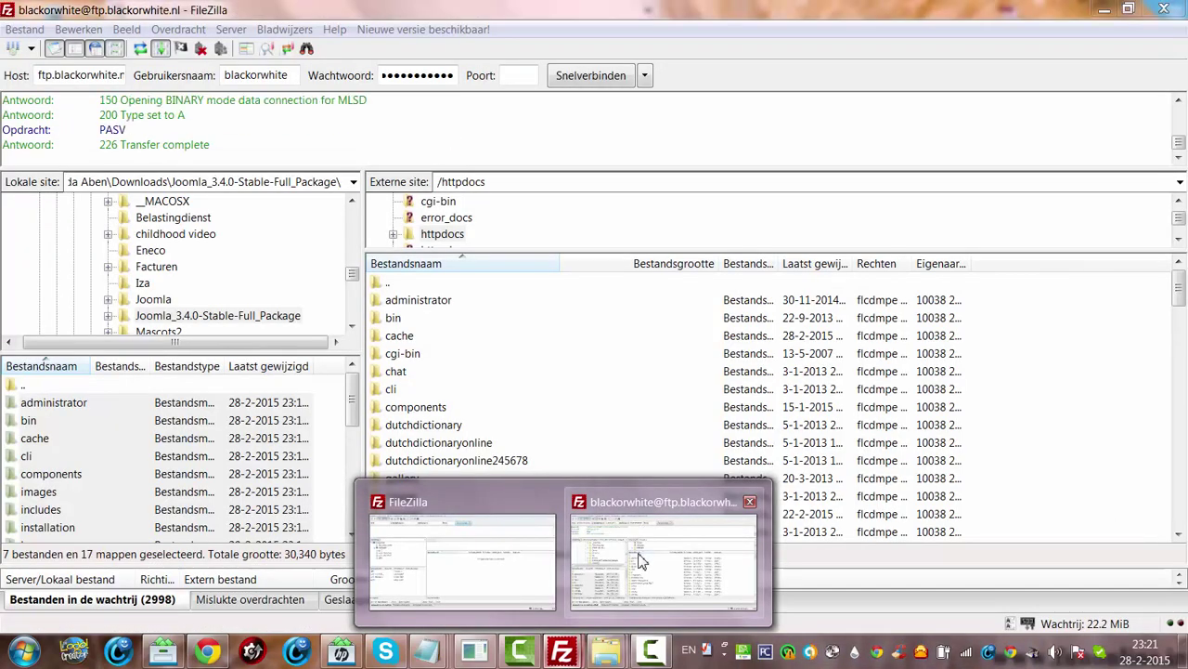
pyautogui.click(628, 560)
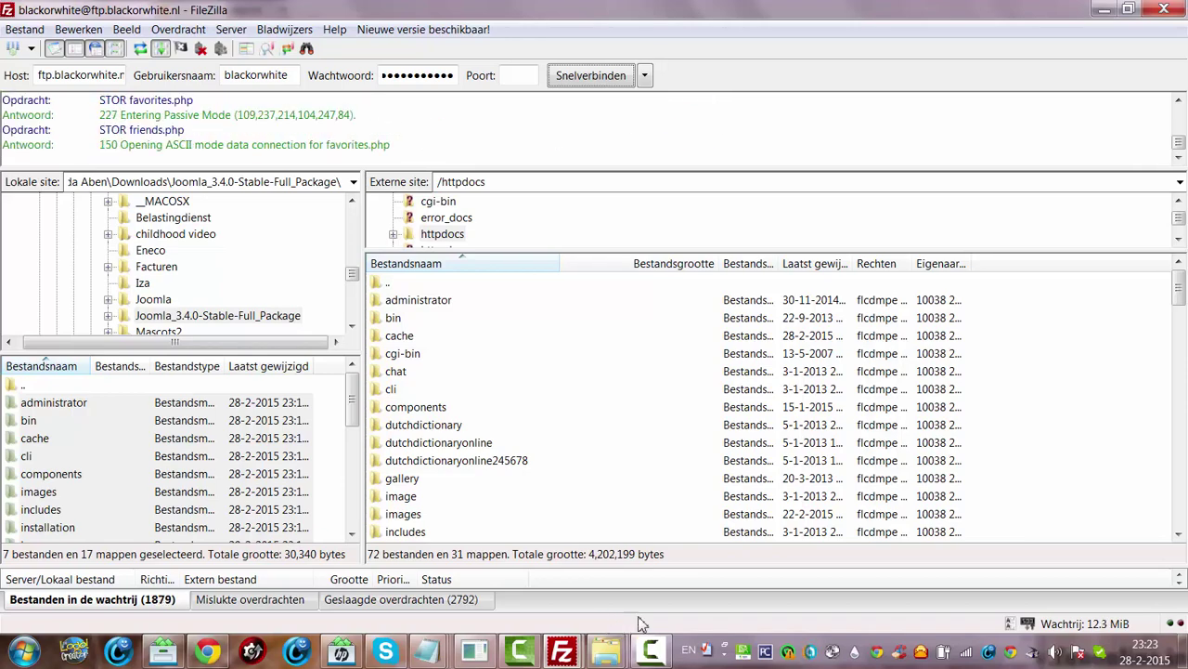
pyautogui.moveTo(1180, 292); pyautogui.dragTo(1181, 310)
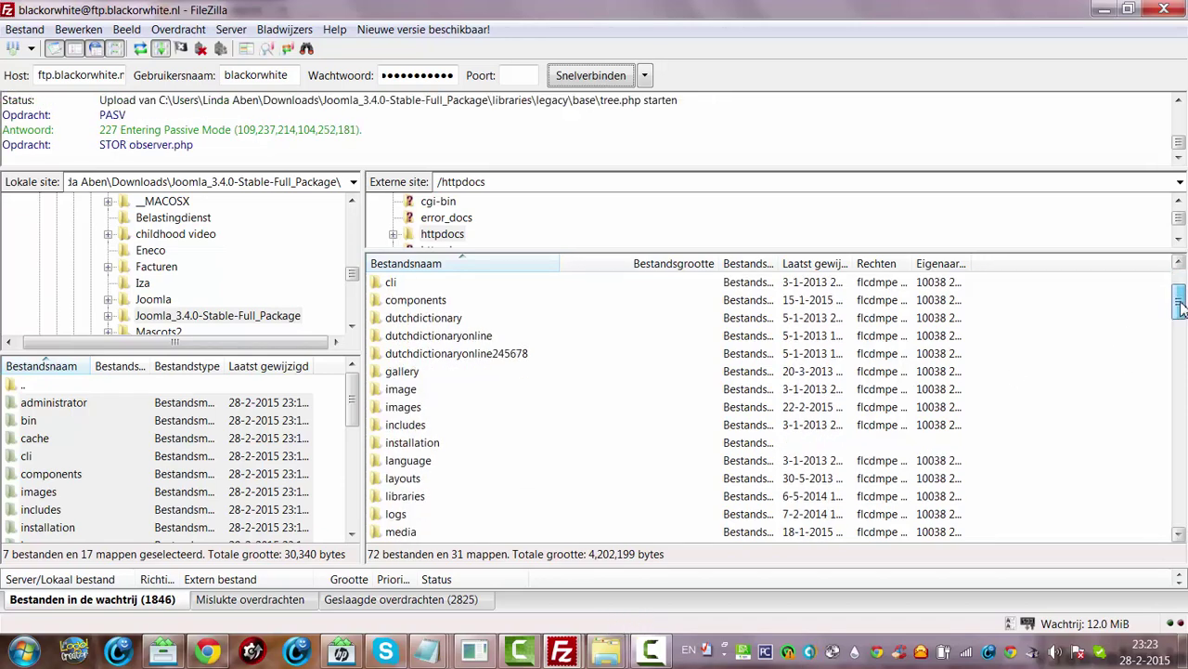
pyautogui.click(584, 180)
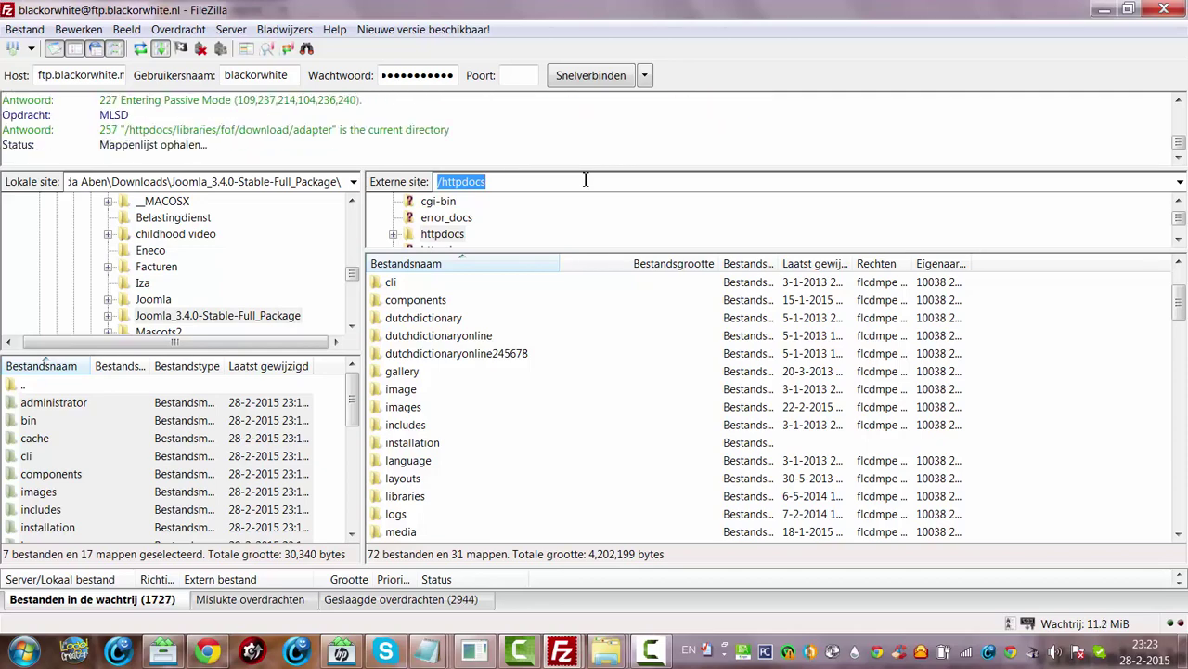
pyautogui.moveTo(1179, 307); pyautogui.dragTo(1181, 252)
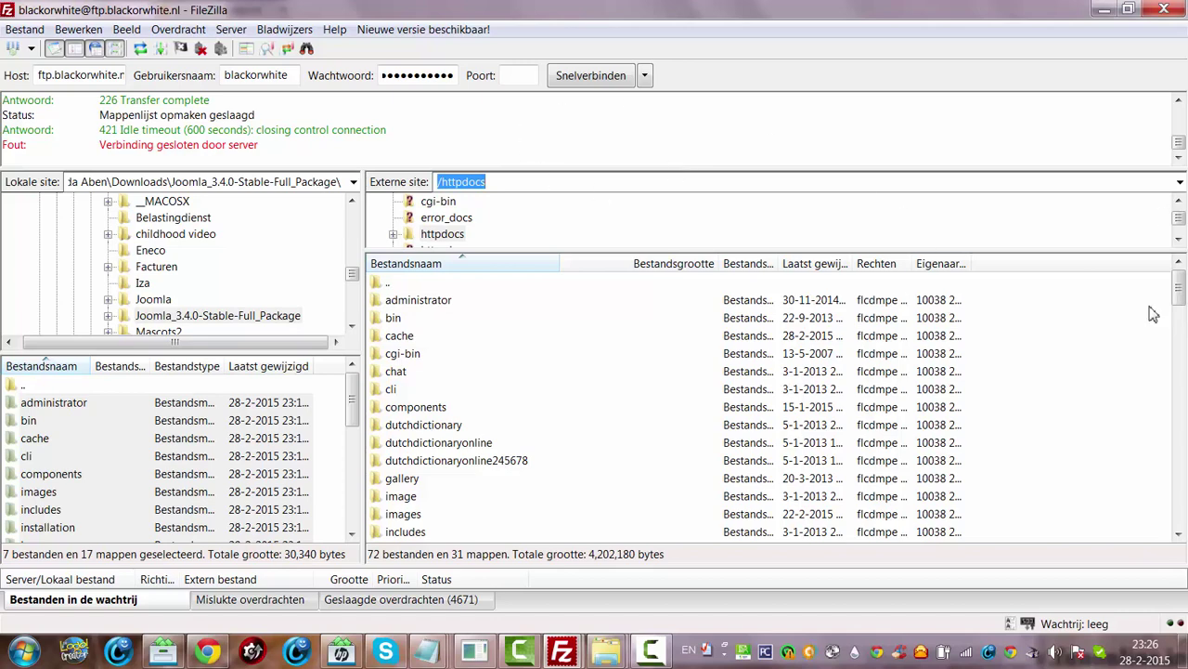
# Delete the installation folder with its contents from /httpdocs on the server.
pyautogui.scroll(-2, 1178, 290)
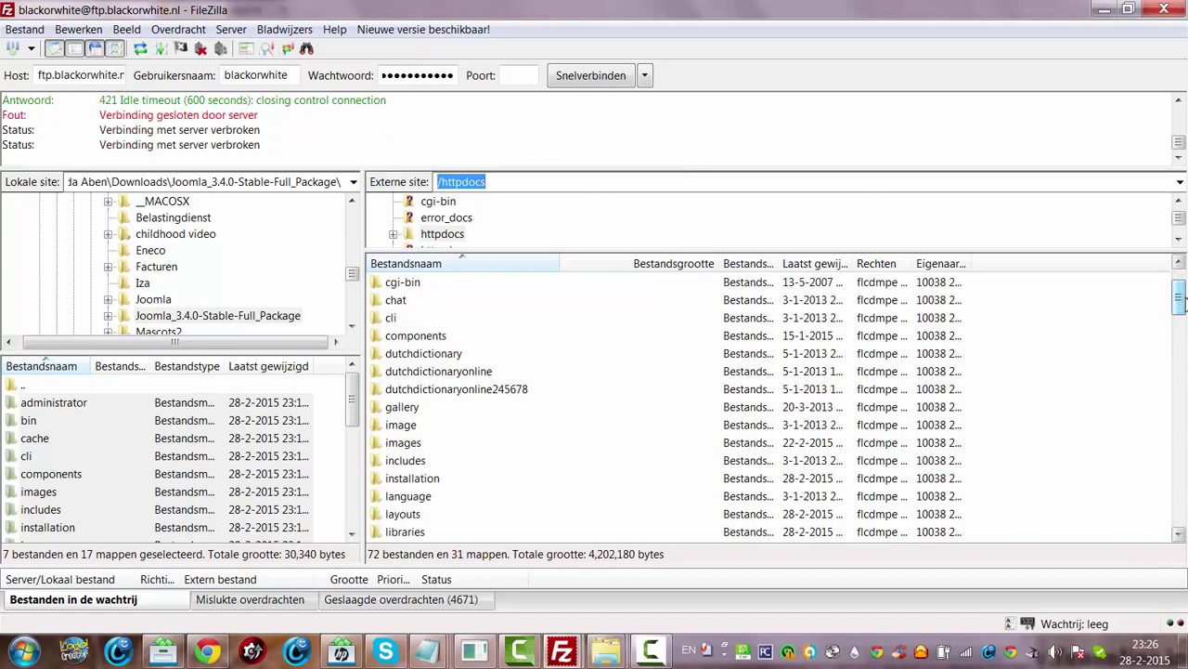
pyautogui.click(427, 479)
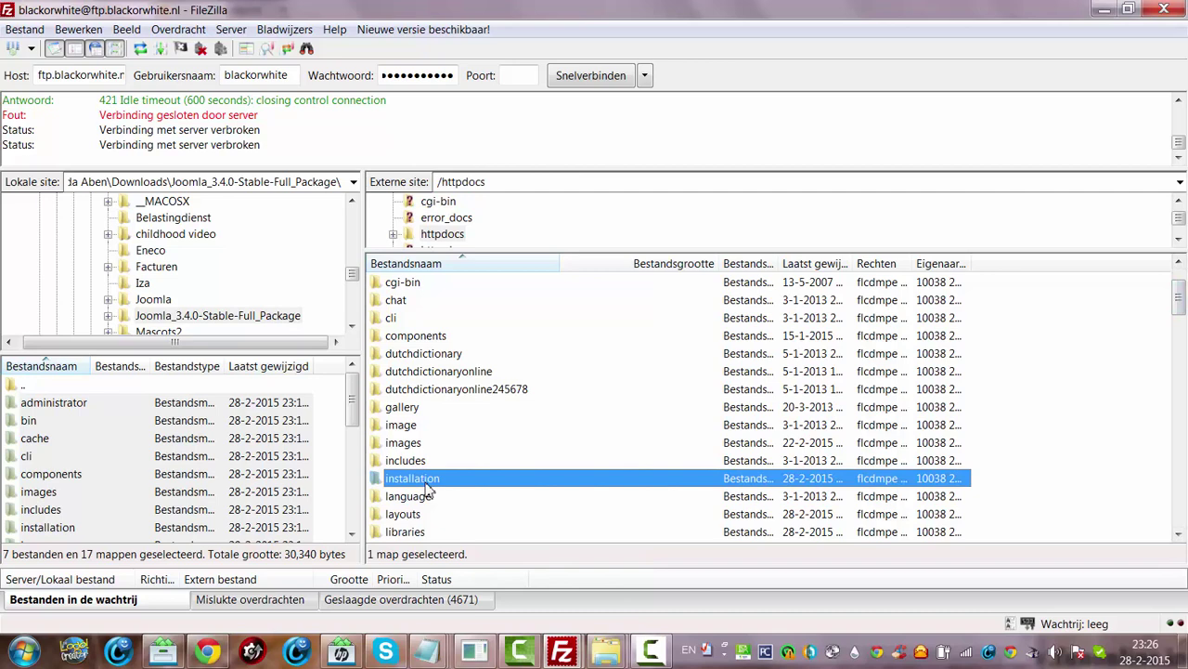
pyautogui.rightClick(427, 490)
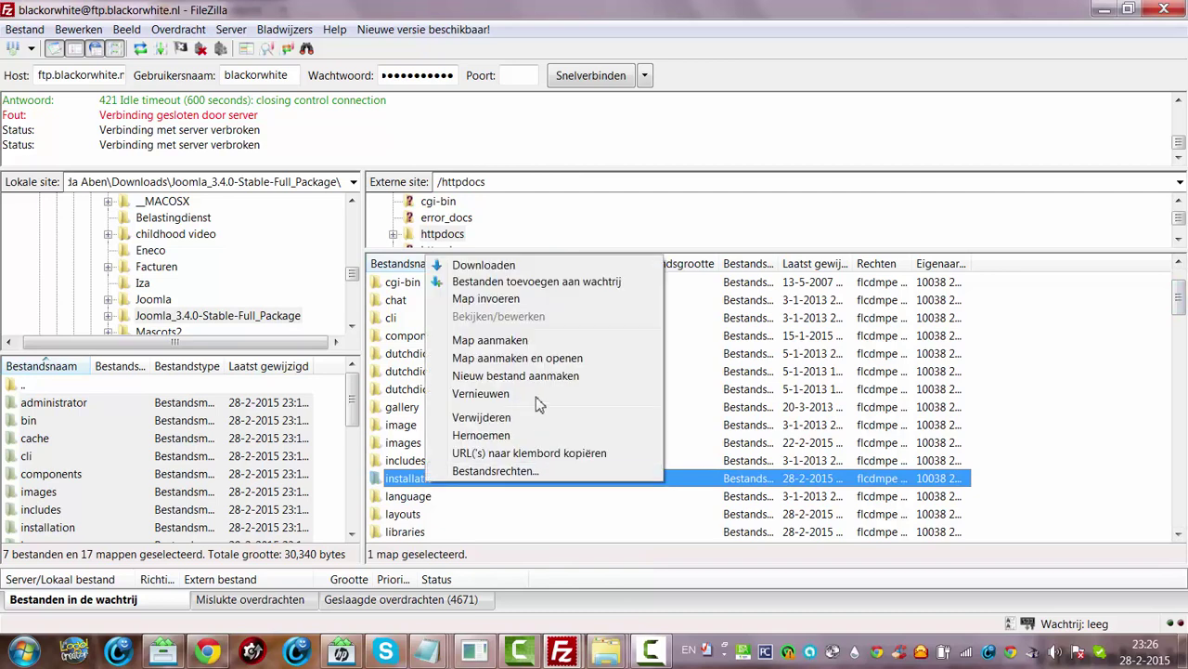
pyautogui.click(481, 418)
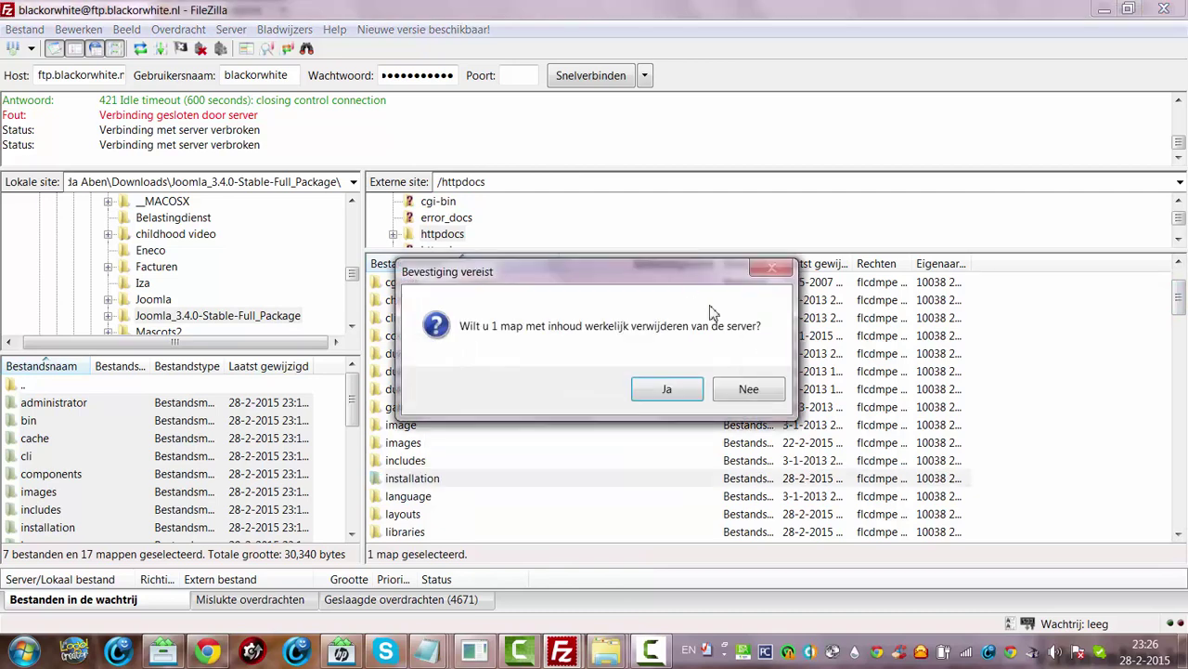
pyautogui.click(669, 389)
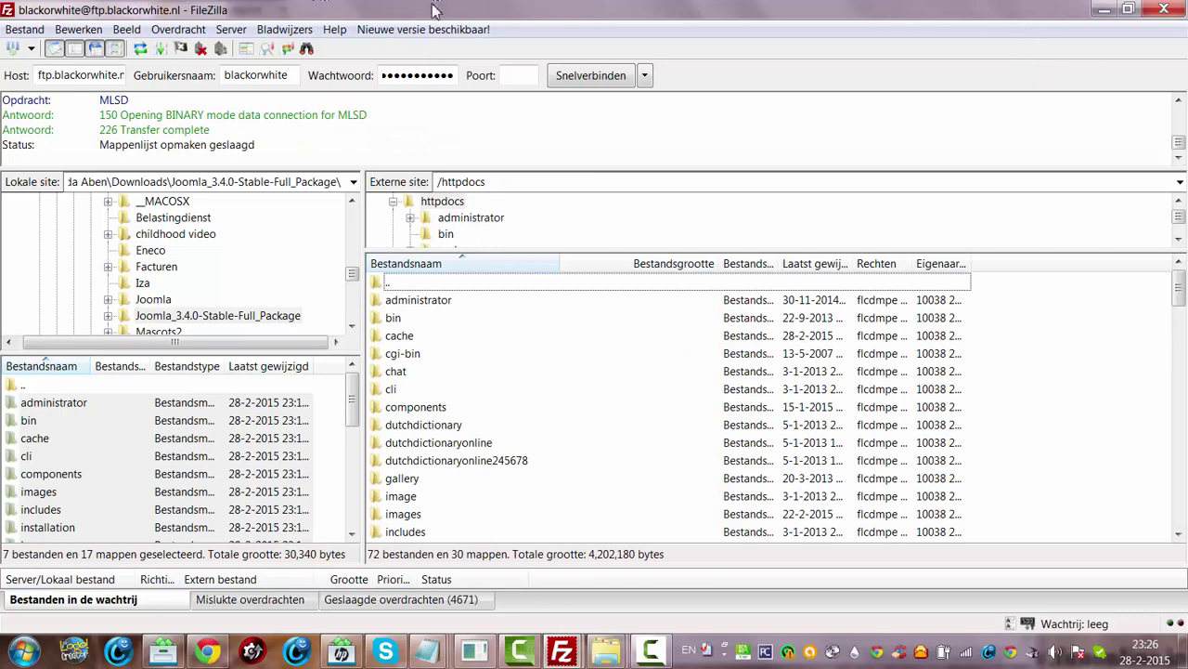
# Switch to Google Chrome and reload the Joomla administrator control panel.
pyautogui.click(206, 650)
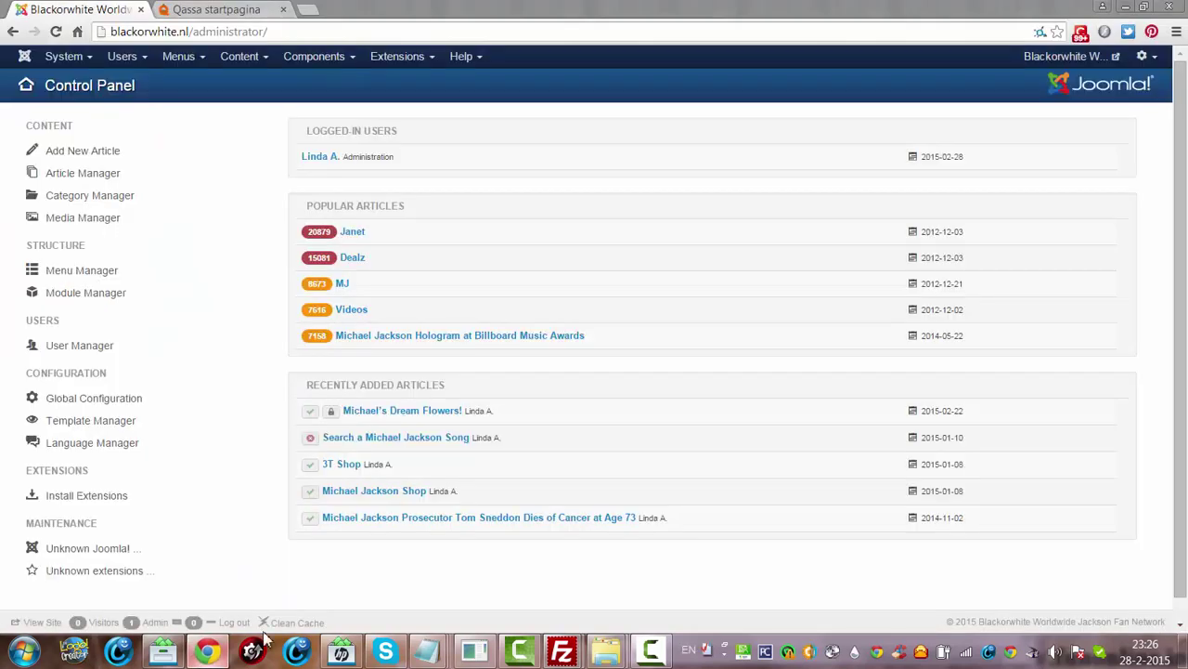
pyautogui.click(240, 30)
pyautogui.press('Return')
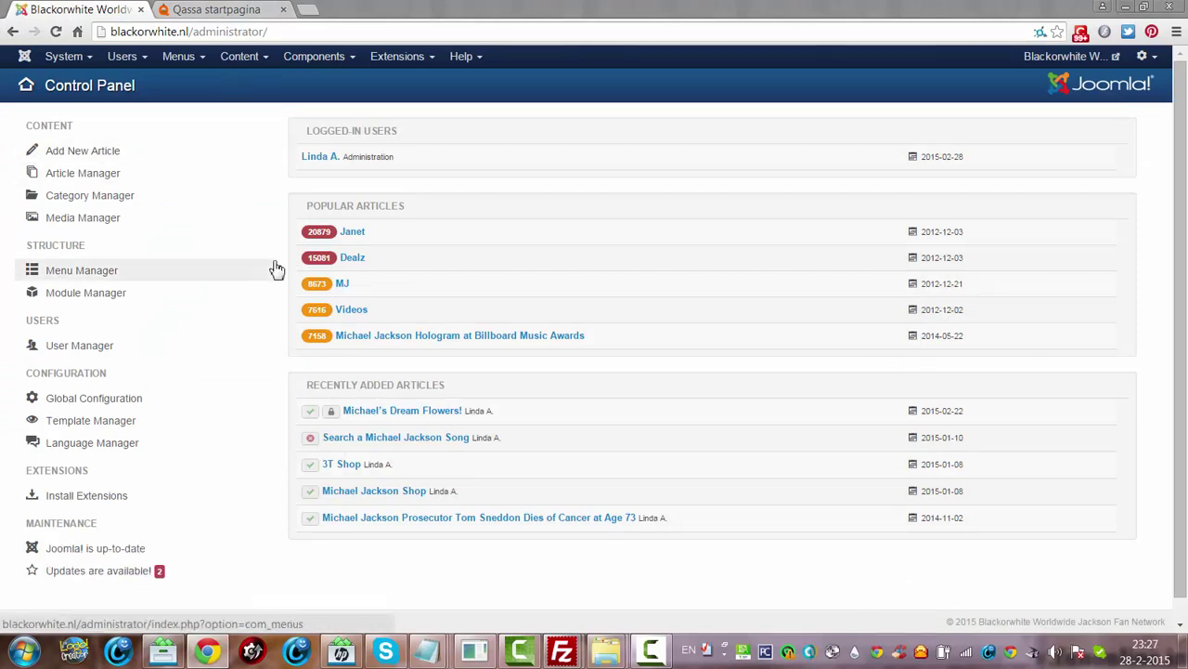
# Open the Database section of the Extension Manager and fix the reported database problems.
pyautogui.click(397, 56)
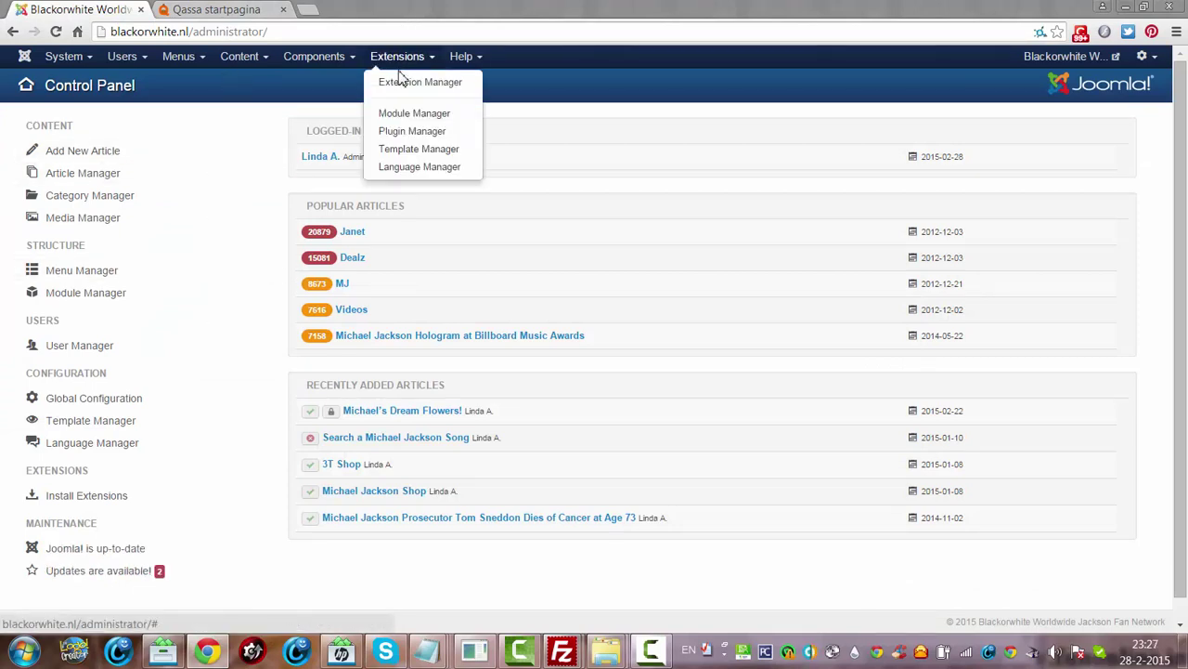
pyautogui.click(403, 82)
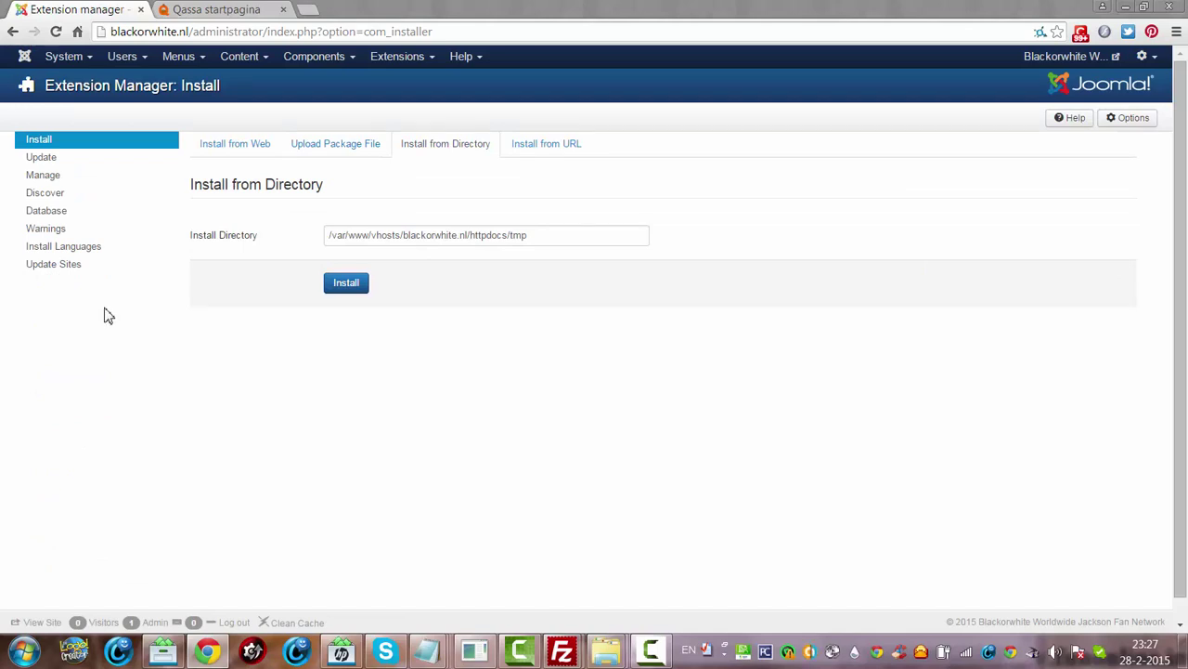
pyautogui.click(46, 214)
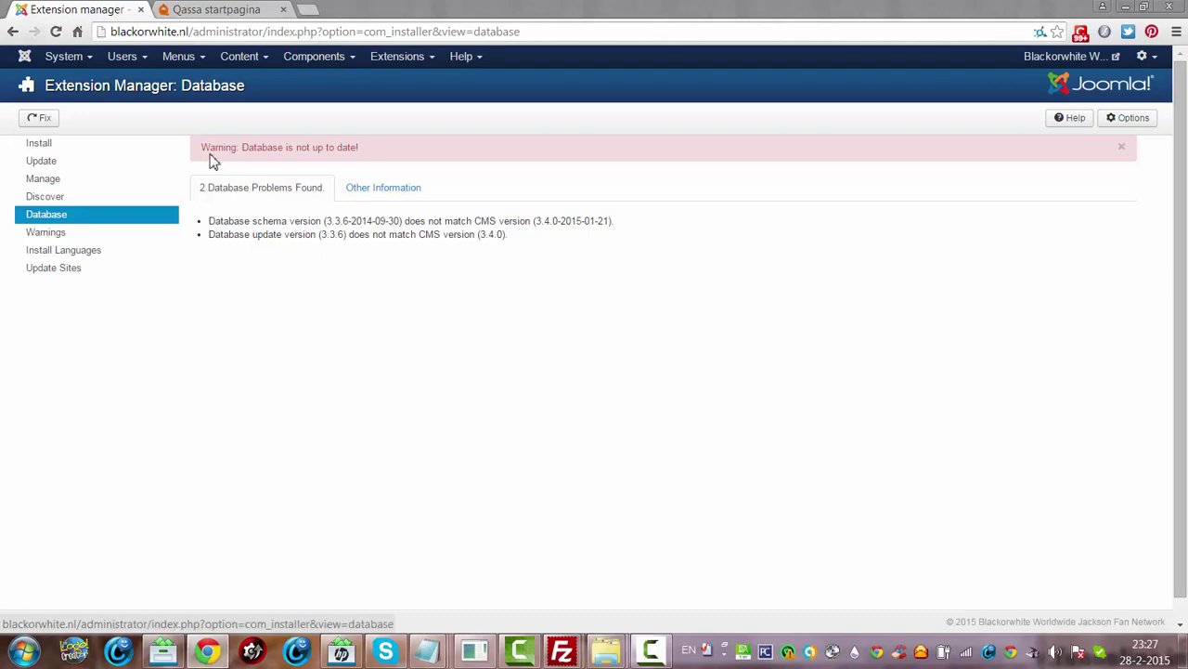
pyautogui.click(40, 120)
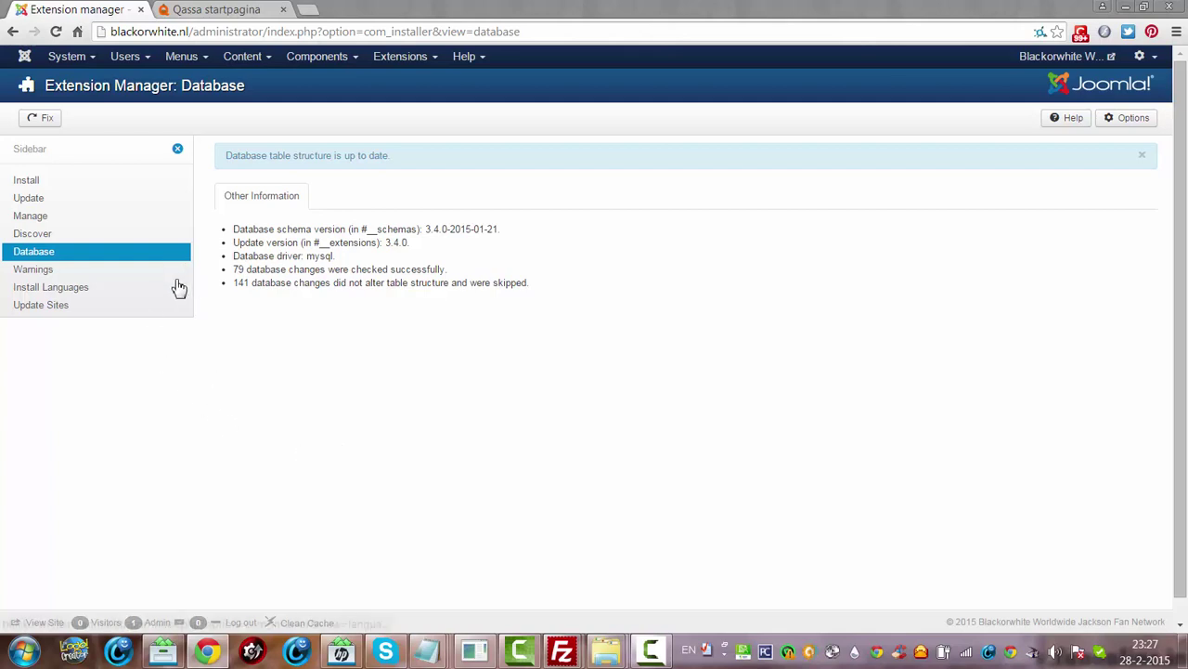
# Log out of the Joomla administrator and log back in with the prefilled credentials.
pyautogui.click(240, 622)
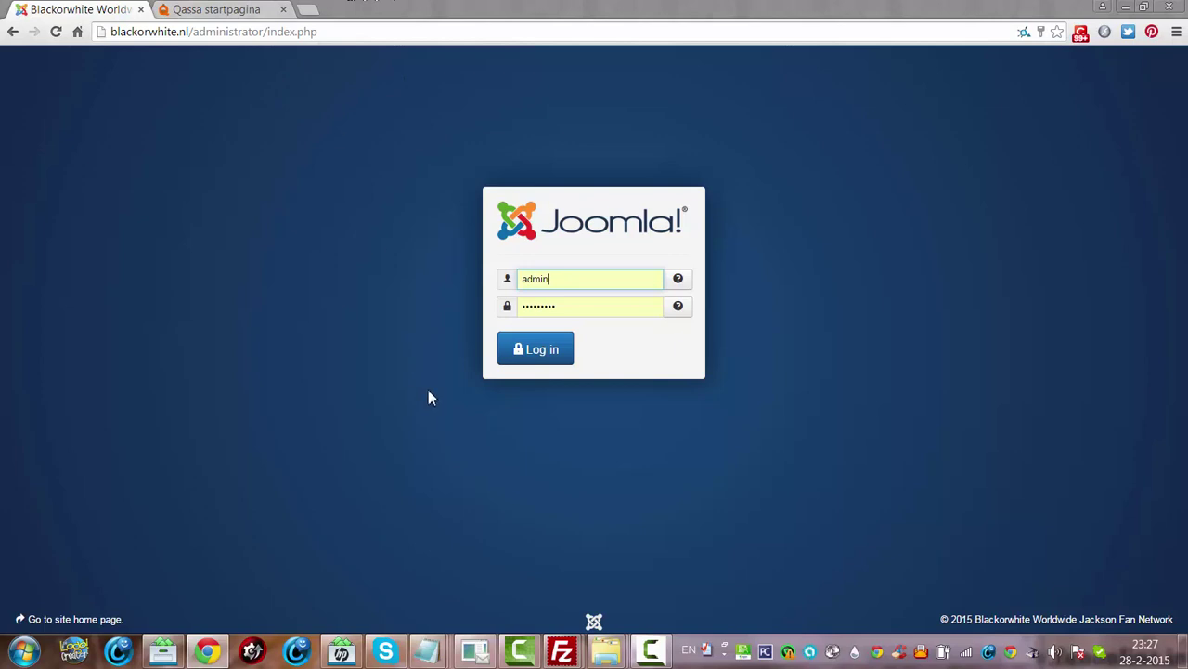
pyautogui.click(543, 359)
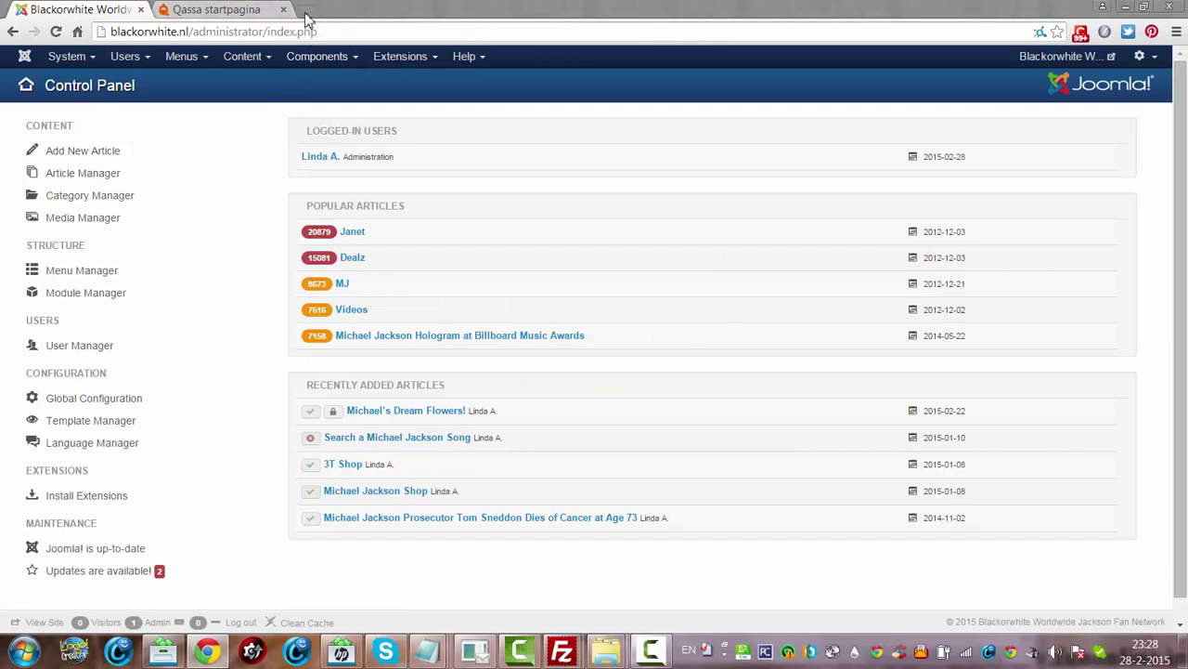
# Open the site's public front page, blackorwhite.nl, in a new browser tab.
pyautogui.click(307, 11)
pyautogui.write('bl')
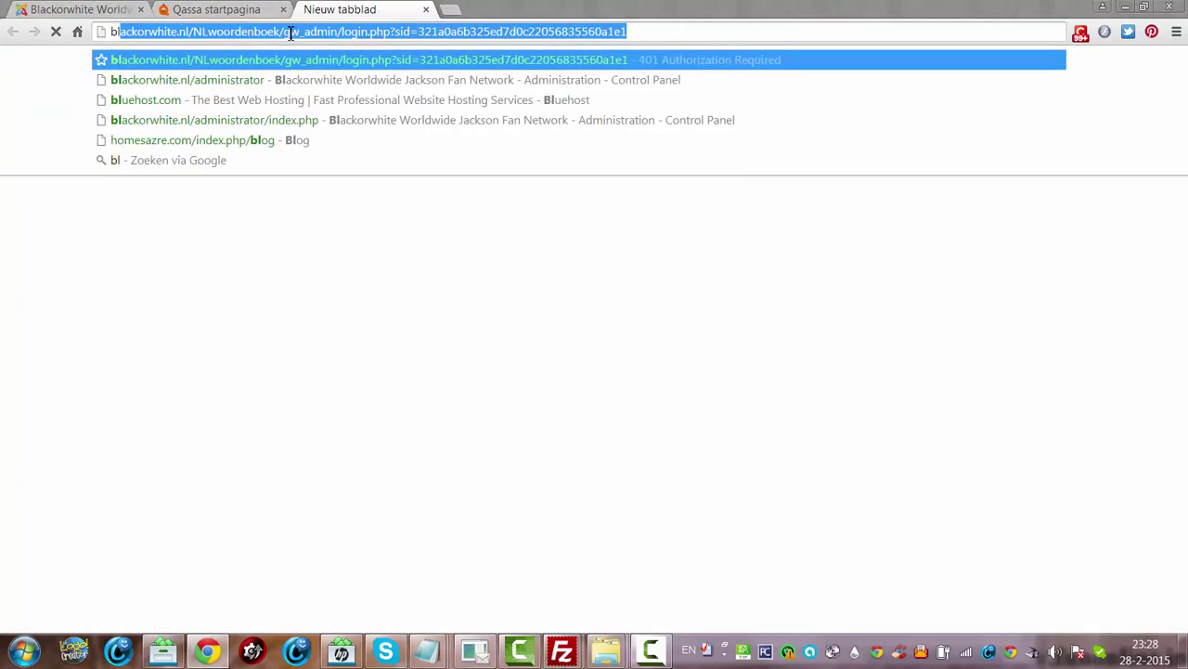
pyautogui.moveTo(194, 31); pyautogui.dragTo(337, 31)
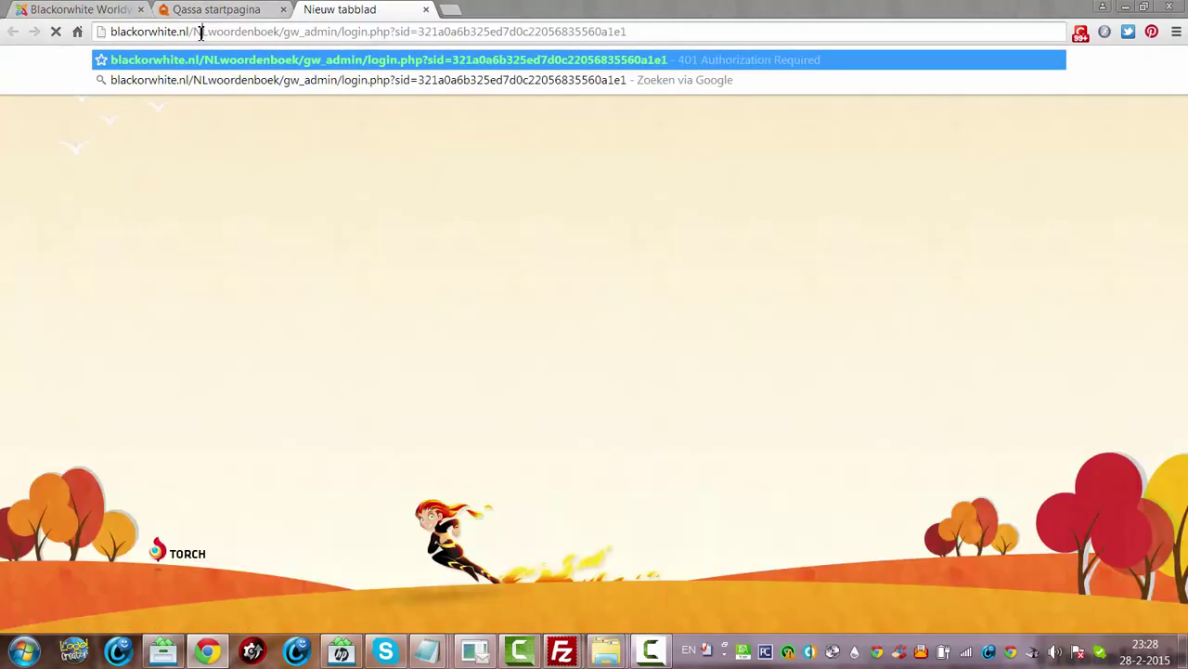
pyautogui.moveTo(622, 39); pyautogui.dragTo(836, 75)
pyautogui.press('BackSpace')
pyautogui.press('Return')
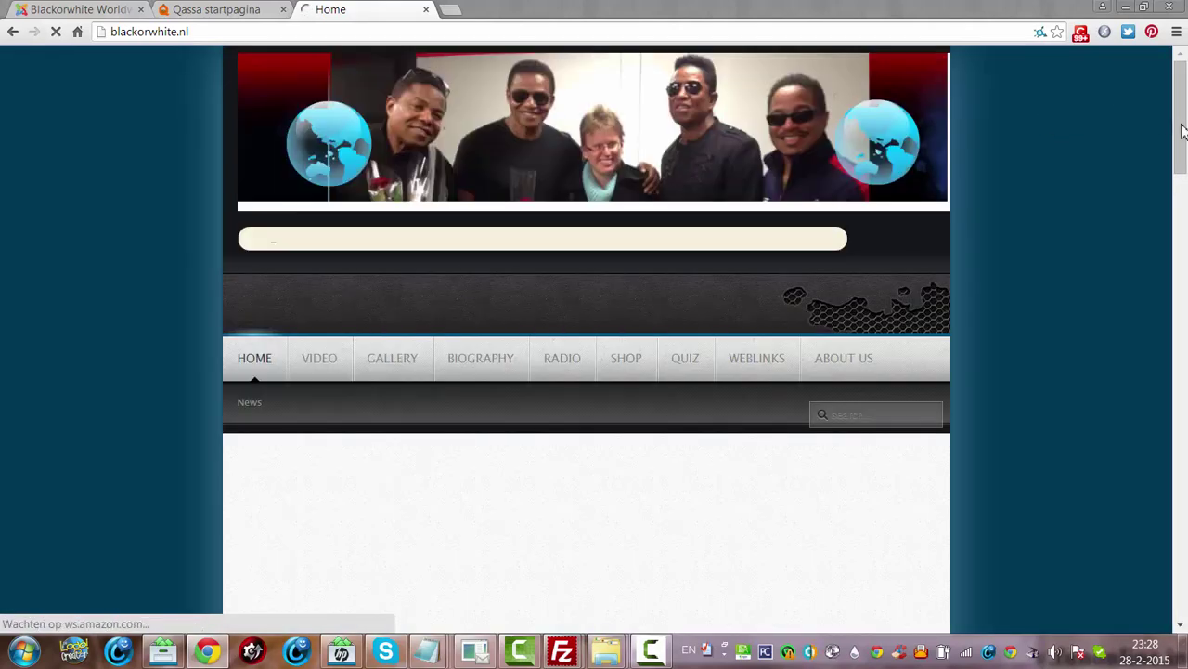
# Examine the home page from the header down to the footer to check its modules and articles after the update.
pyautogui.moveTo(1182, 130); pyautogui.dragTo(1182, 218)
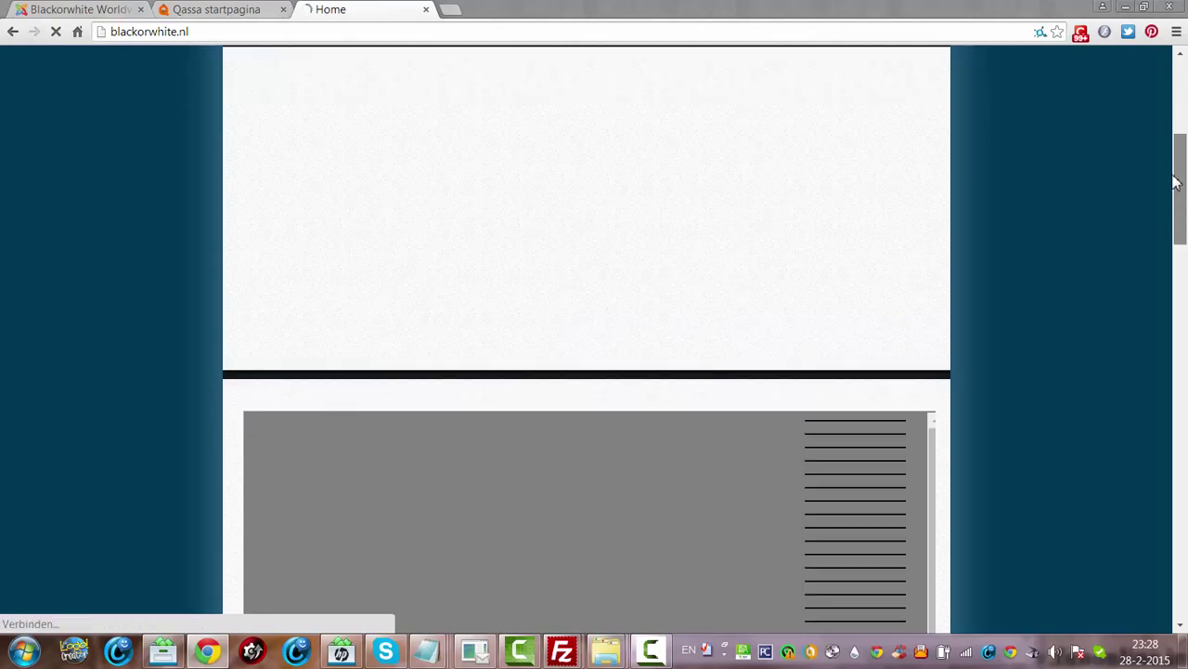
pyautogui.scroll(2, 1176, 167)
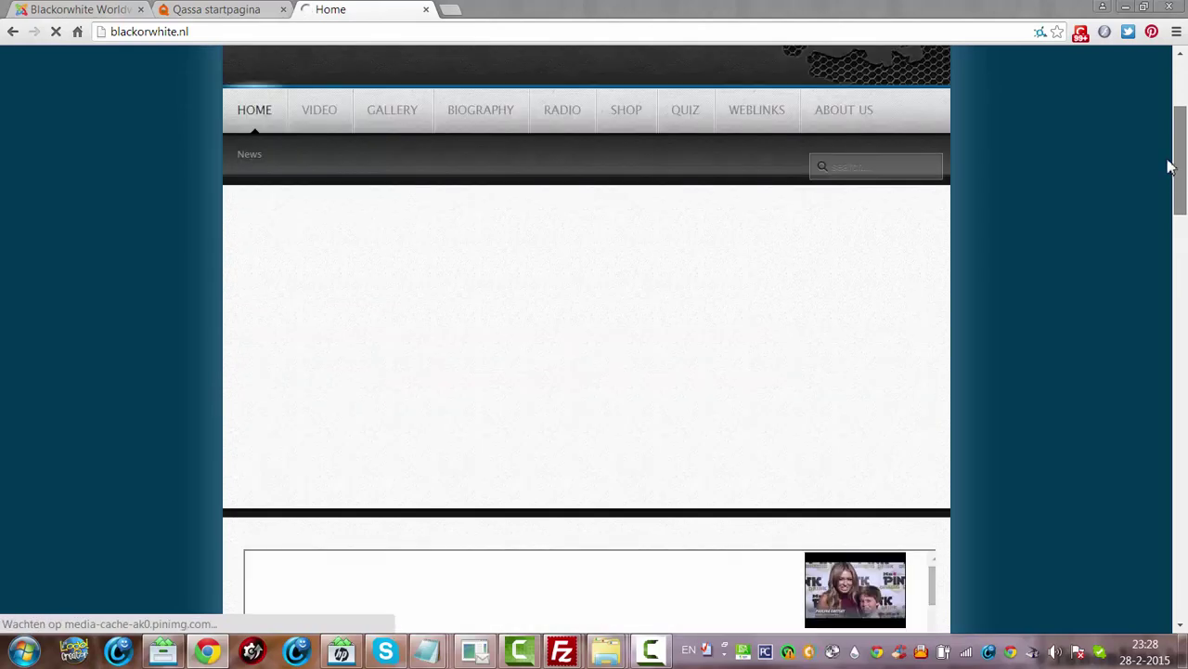
pyautogui.scroll(1, 1170, 165)
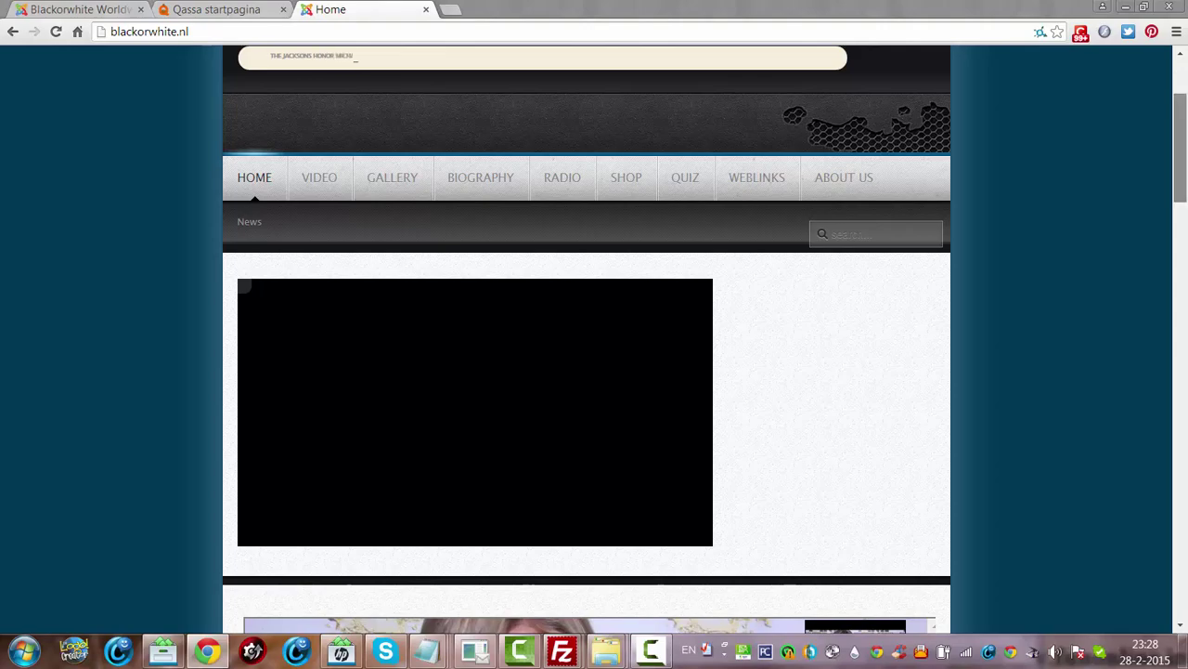
pyautogui.scroll(-11, 1186, 452)
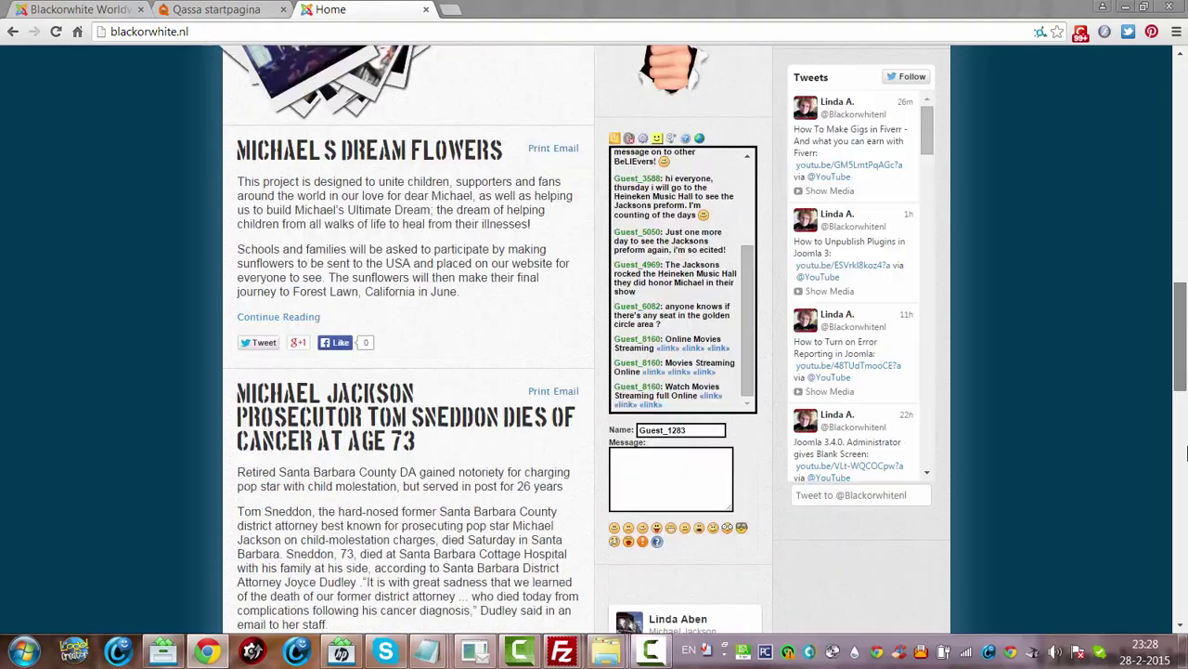
pyautogui.scroll(-10, 1186, 452)
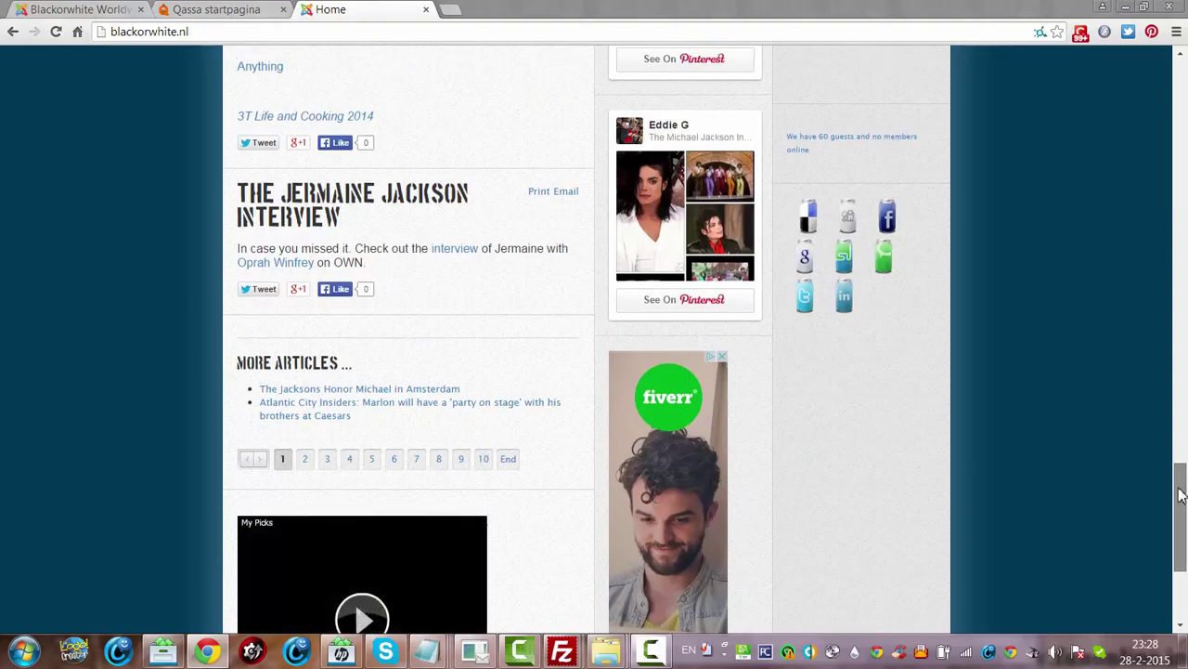
pyautogui.scroll(2, 1181, 495)
pyautogui.scroll(-5, 1181, 495)
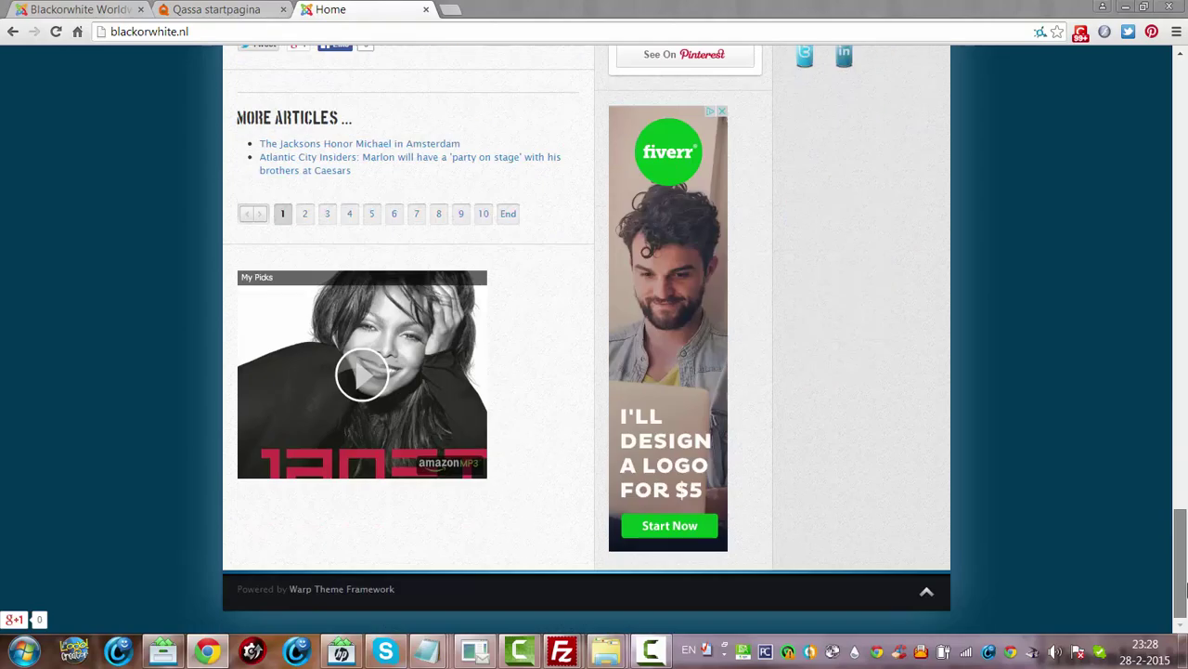
pyautogui.moveTo(1182, 585); pyautogui.dragTo(1104, 99)
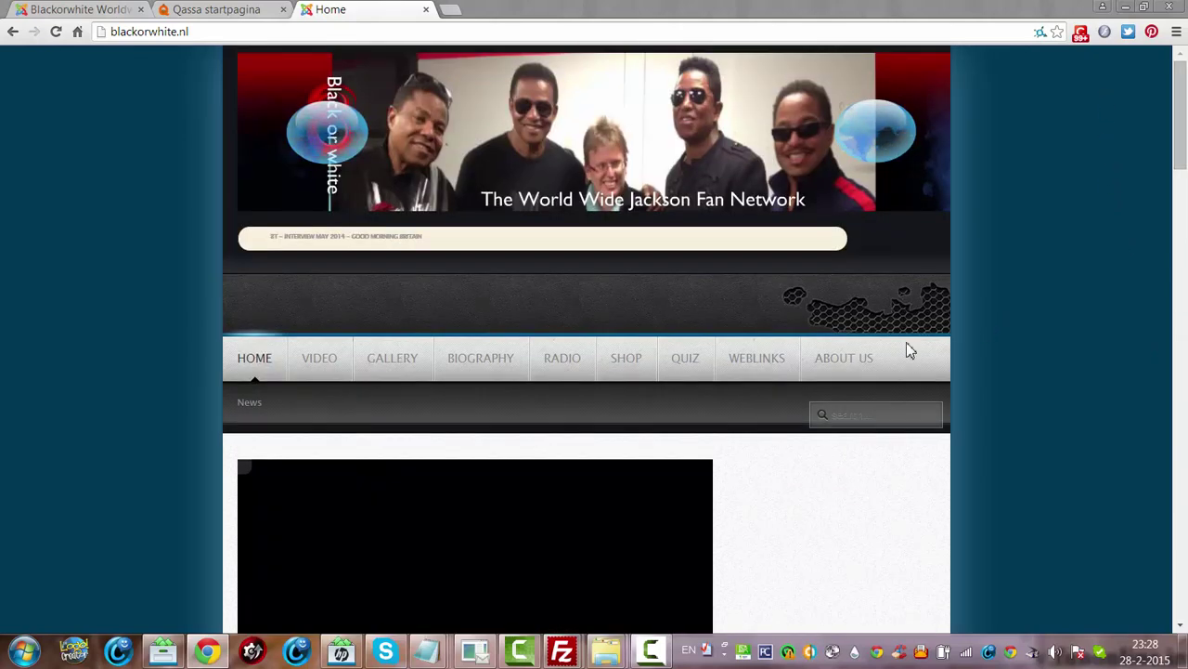
# Open the About Us page and check its text and banners.
pyautogui.click(832, 359)
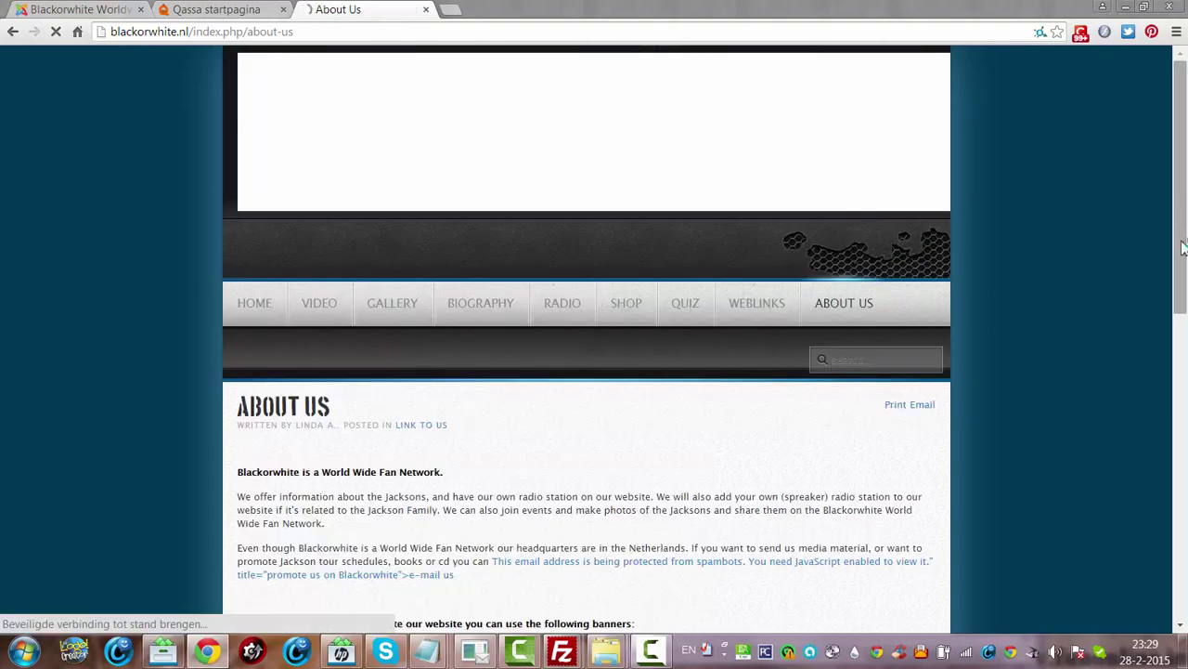
pyautogui.moveTo(1184, 246); pyautogui.dragTo(1183, 373)
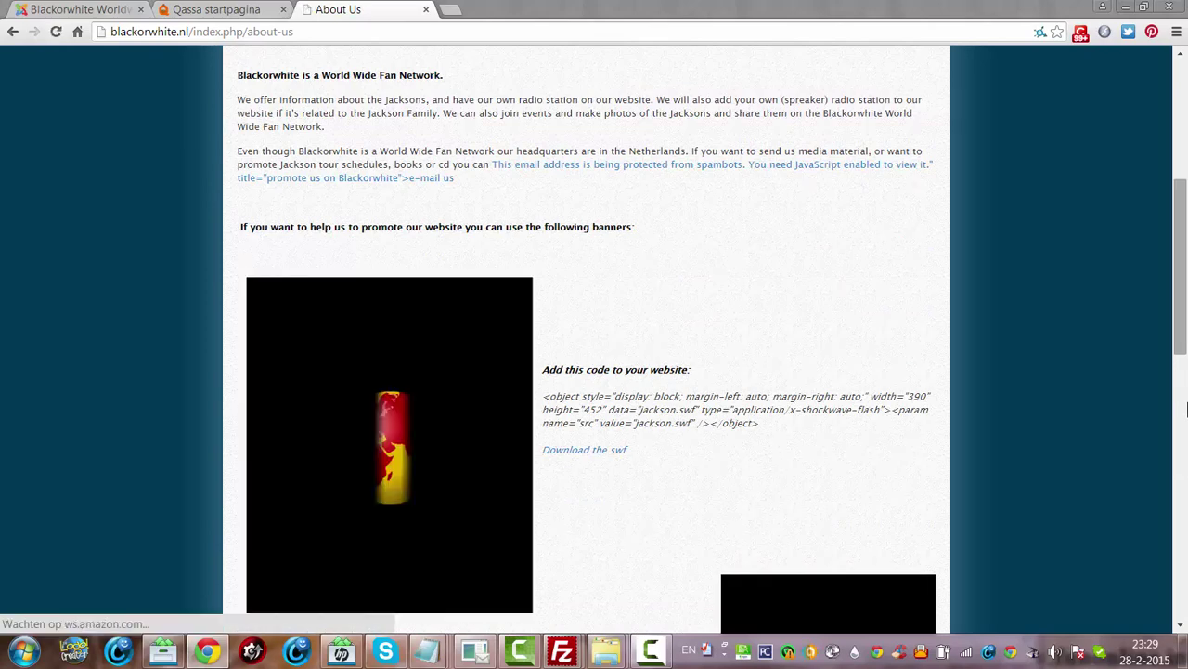
pyautogui.scroll(-3, 1185, 390)
pyautogui.moveTo(1182, 369); pyautogui.dragTo(1114, 203)
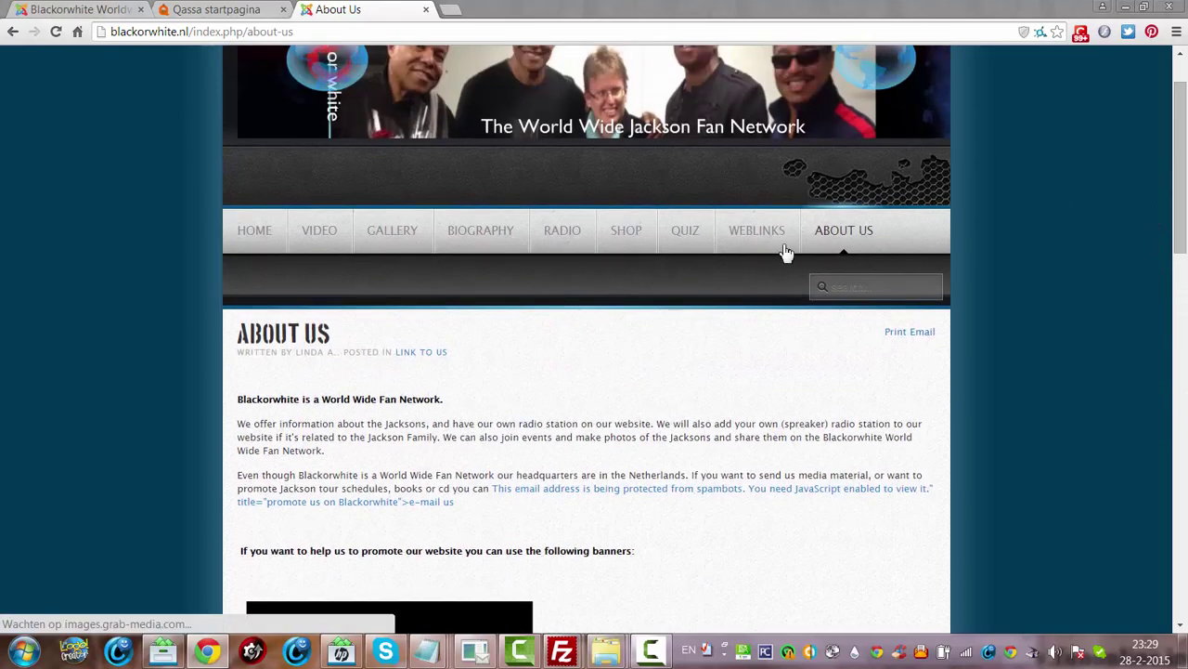
# Open the Weblinks page and look over its link list and modules.
pyautogui.click(757, 231)
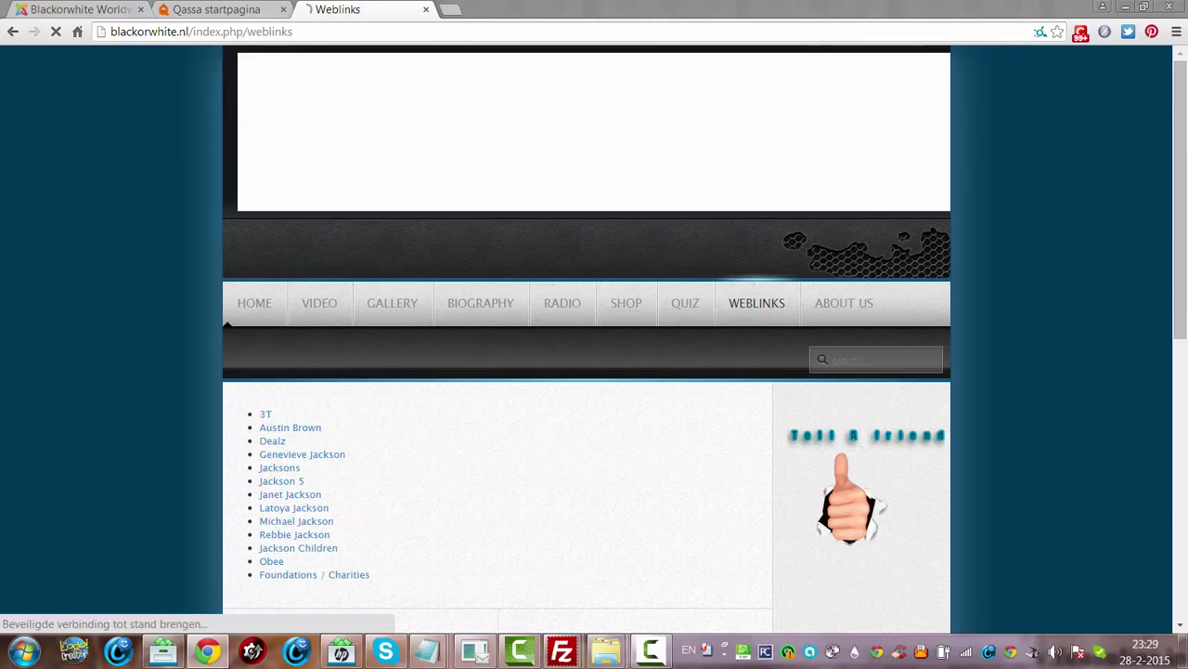
pyautogui.scroll(-2, 1186, 121)
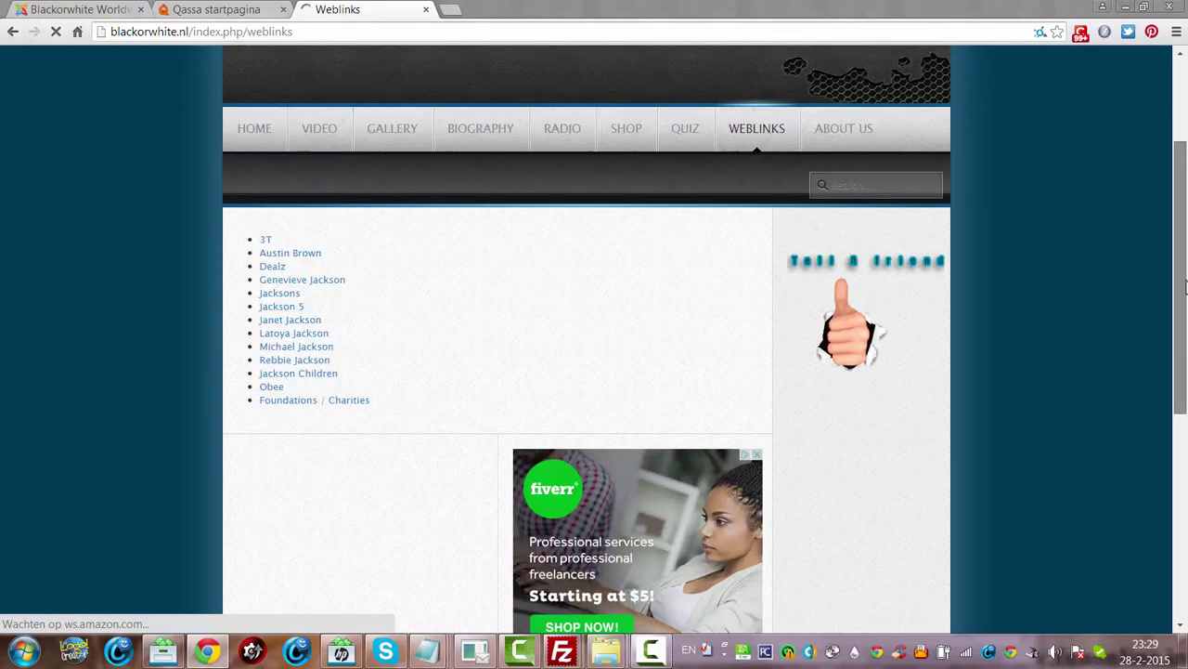
pyautogui.scroll(-4, 1186, 288)
pyautogui.scroll(2, 1168, 295)
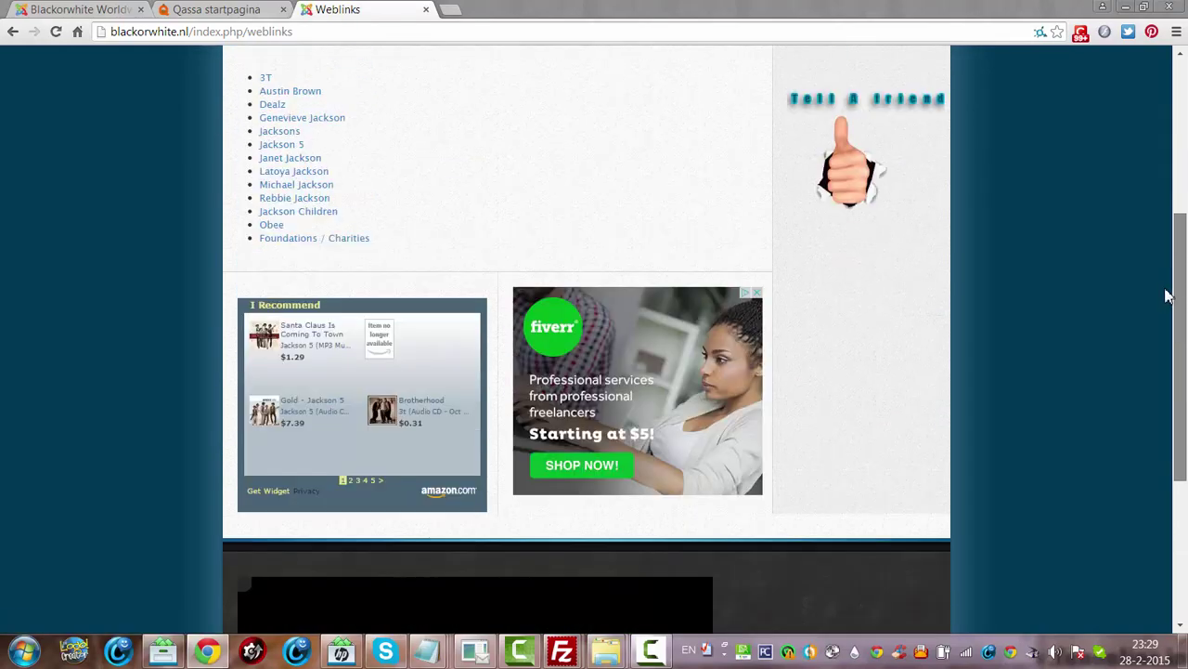
pyautogui.scroll(3, 1161, 270)
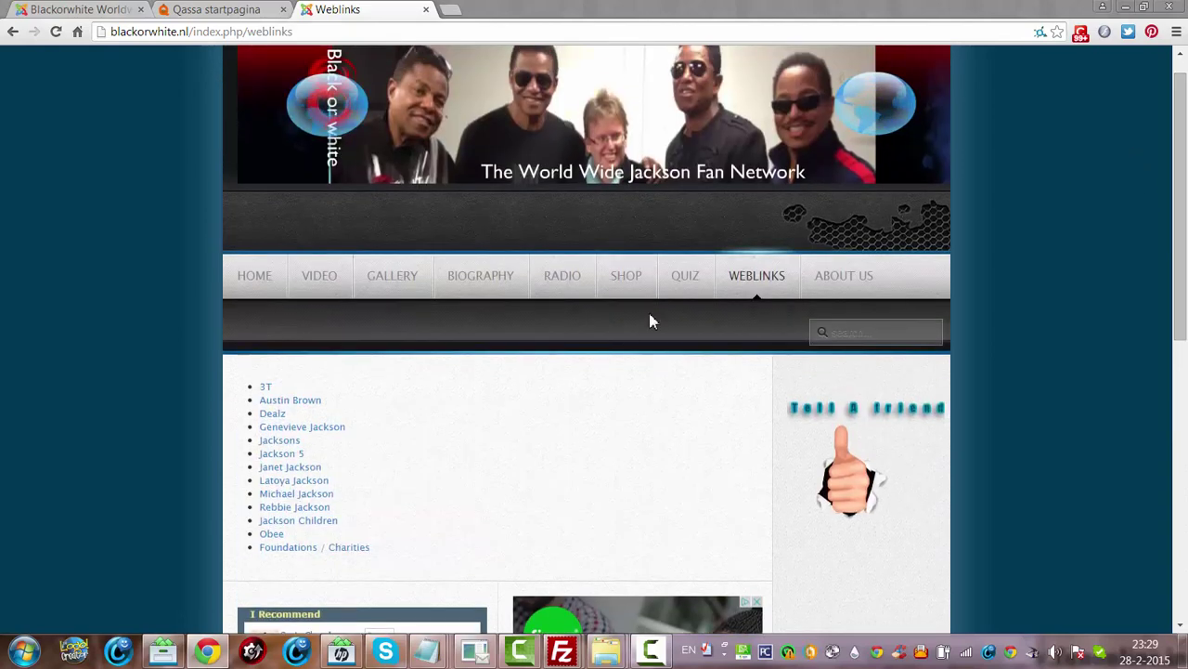
# Check that the Quiz, Shop, Biography and Radio pages load by opening each in turn.
pyautogui.click(679, 293)
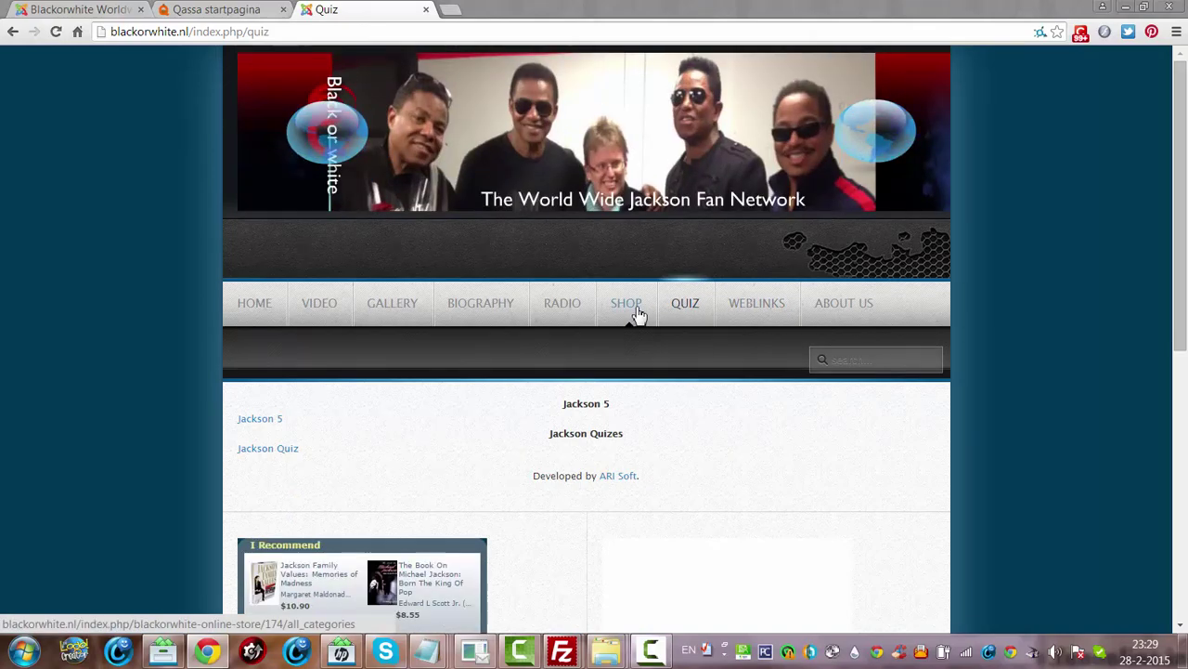
pyautogui.click(635, 310)
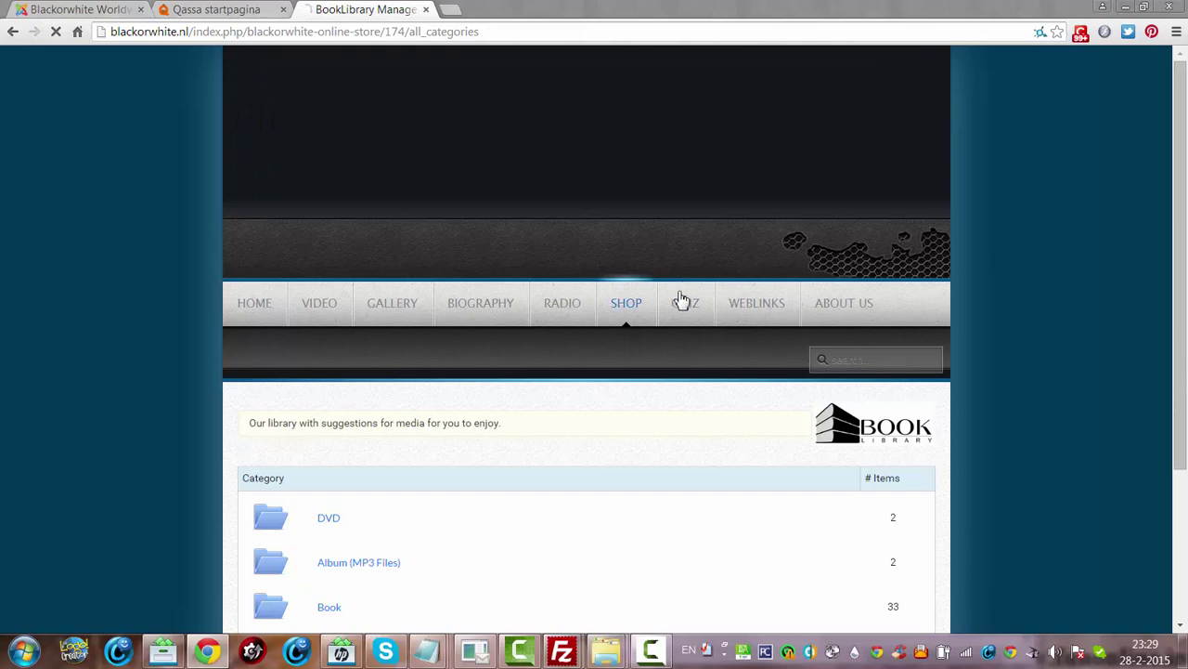
pyautogui.click(506, 312)
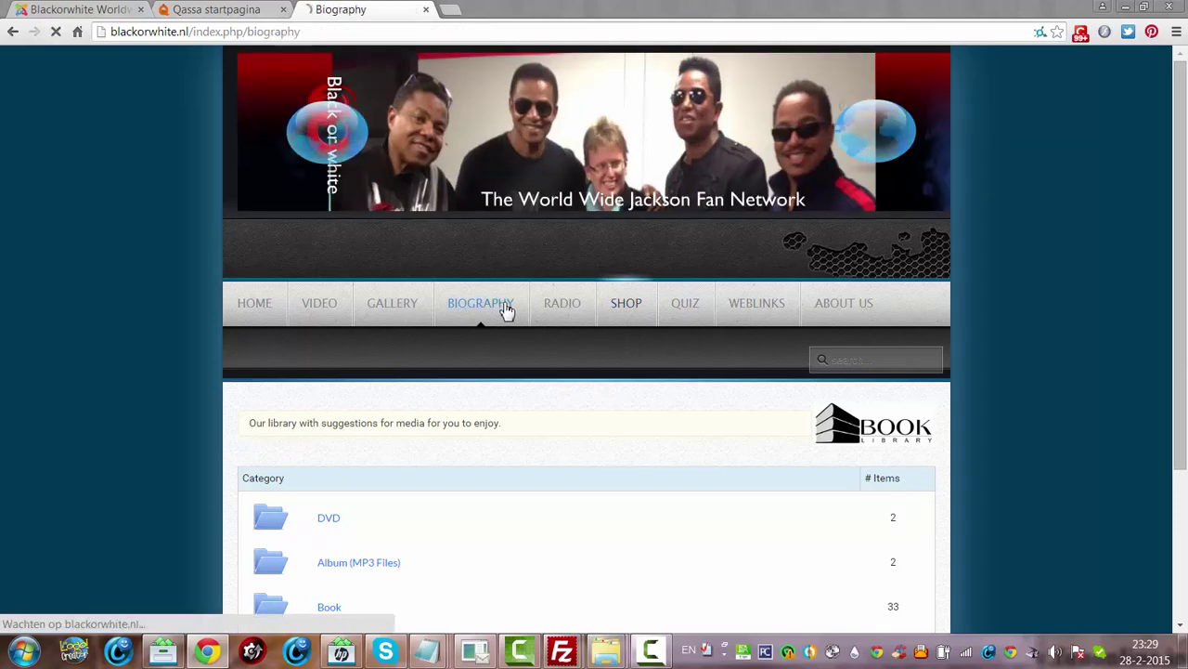
pyautogui.click(576, 310)
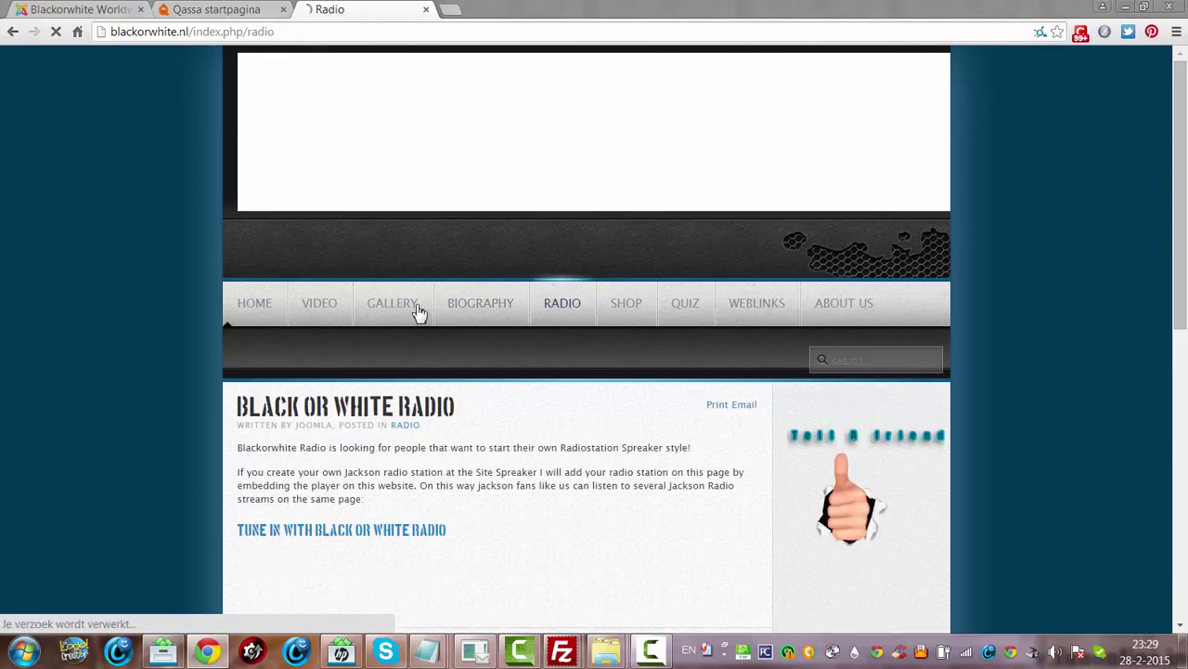
# Check the Gallery section's 3T and Janet pages, loading the 3T page's address again.
pyautogui.click(418, 313)
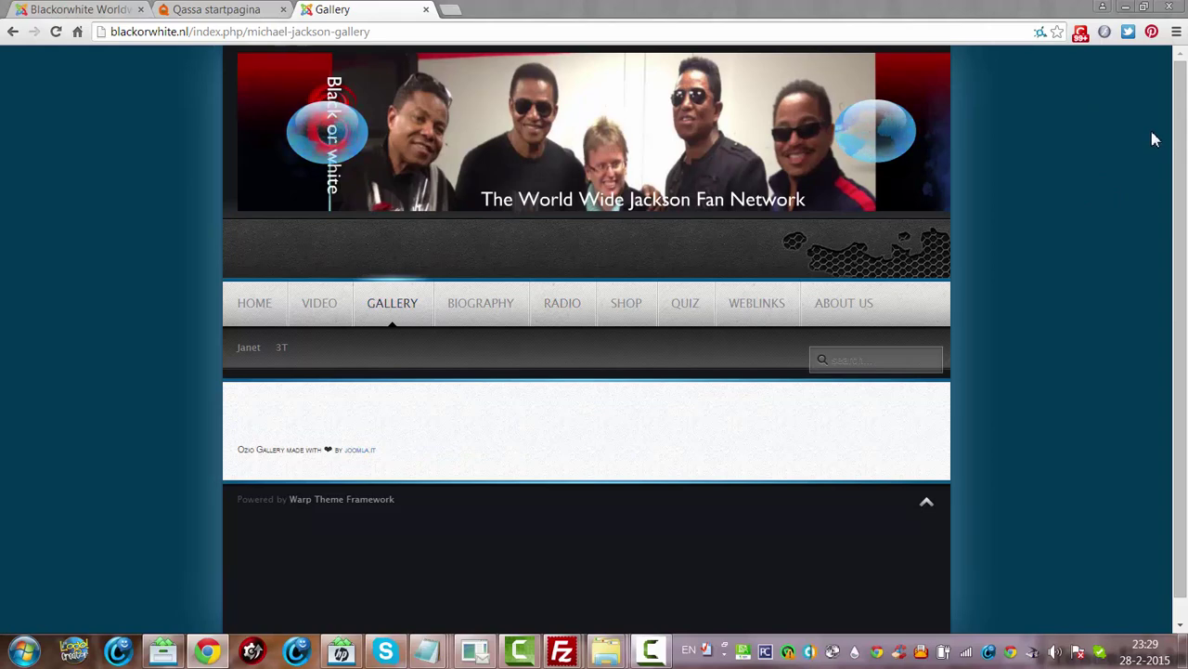
pyautogui.click(282, 351)
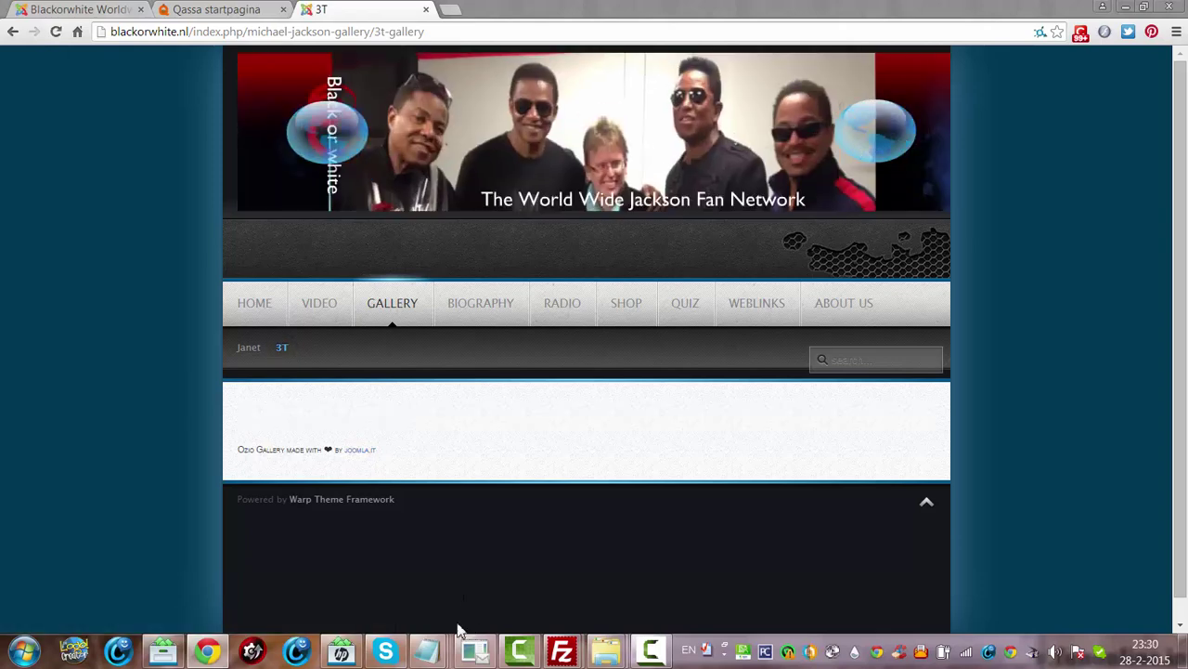
pyautogui.click(291, 32)
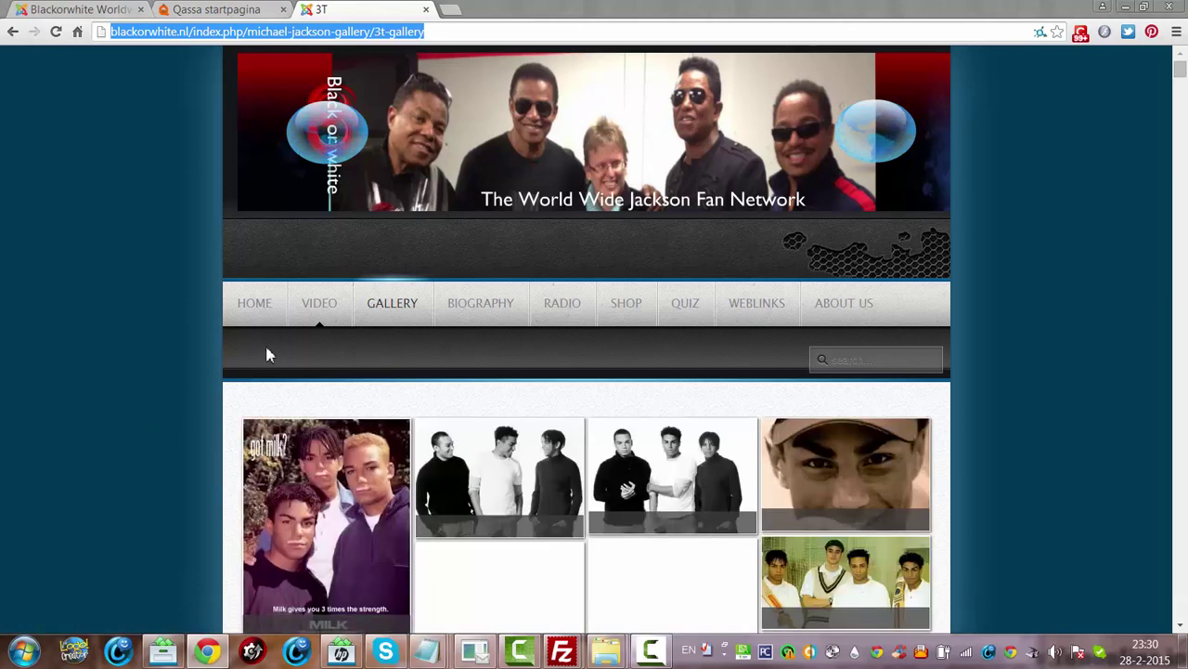
pyautogui.moveTo(390, 311)
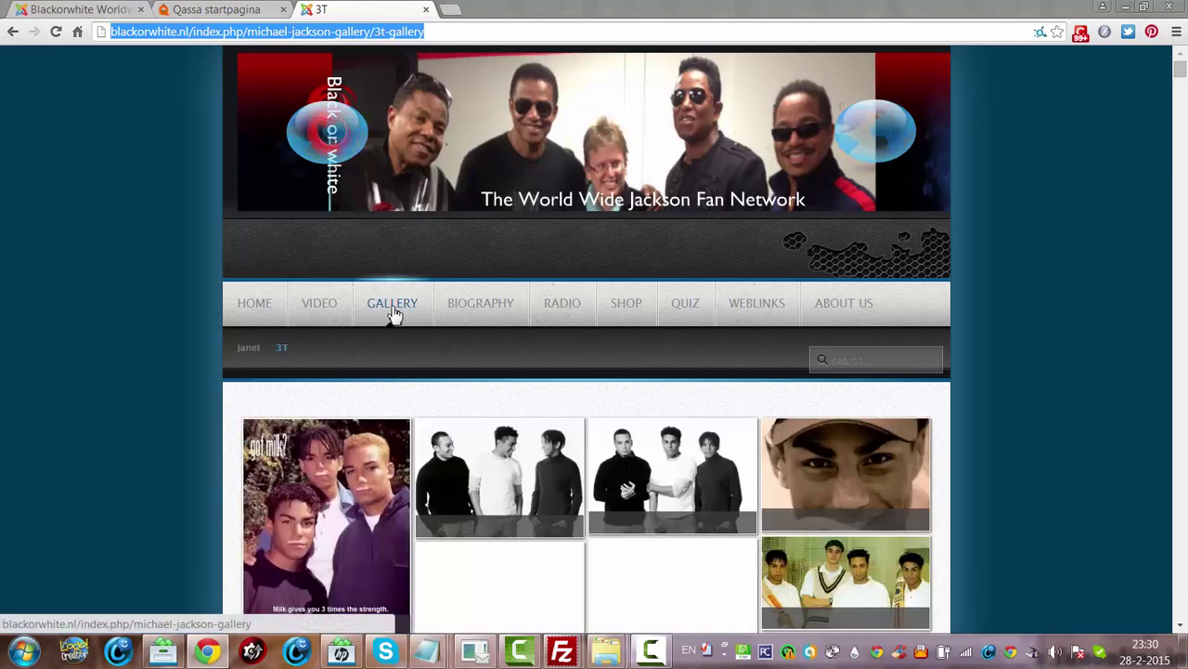
pyautogui.click(249, 361)
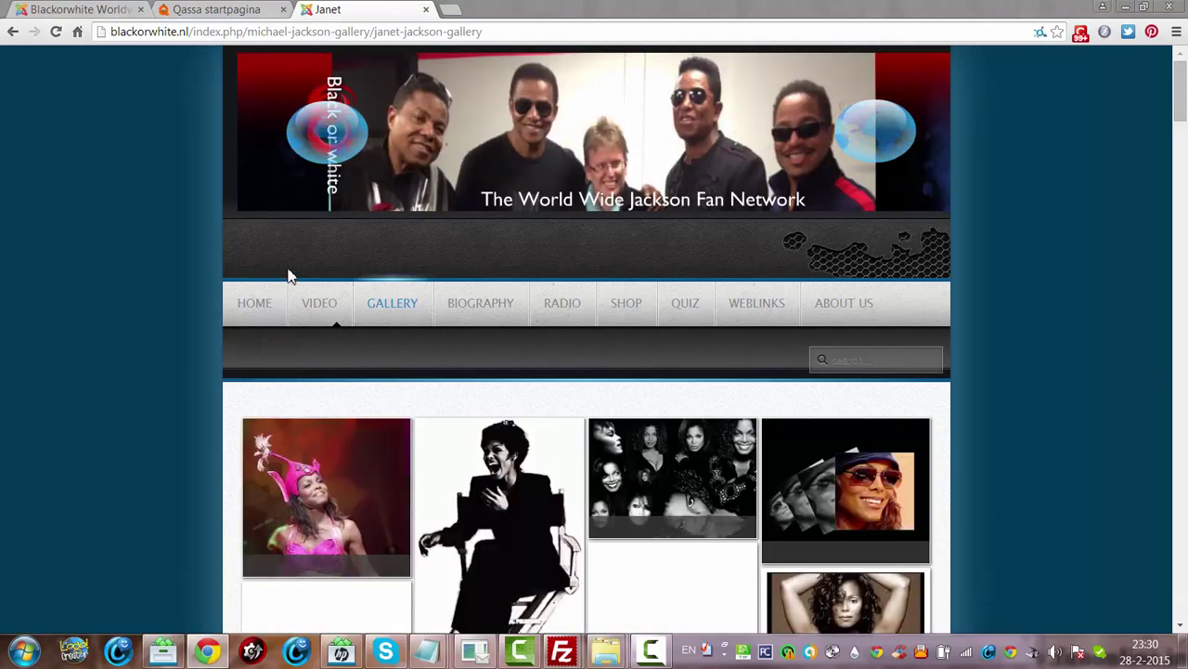
# Open the Video page and look through its video thumbnails.
pyautogui.click(318, 306)
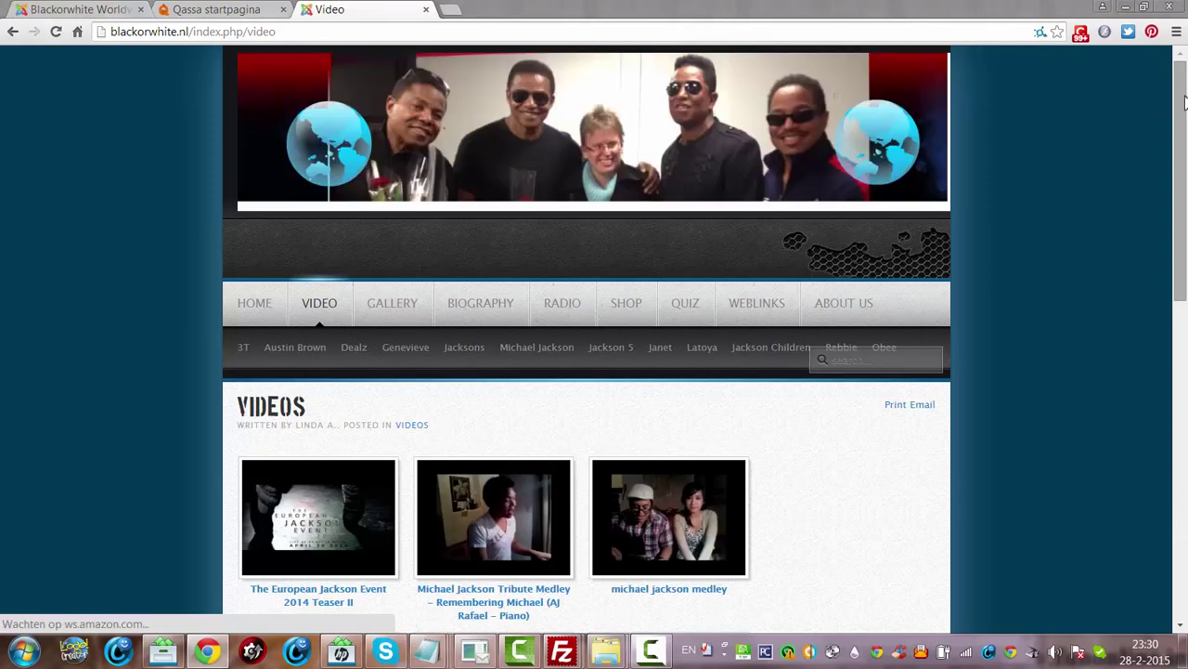
pyautogui.moveTo(1185, 100)
pyautogui.mouseDown()
pyautogui.moveTo(1185, 226)
pyautogui.moveTo(1185, 100)
pyautogui.mouseUp()
pyautogui.scroll(-4, 587, 341)
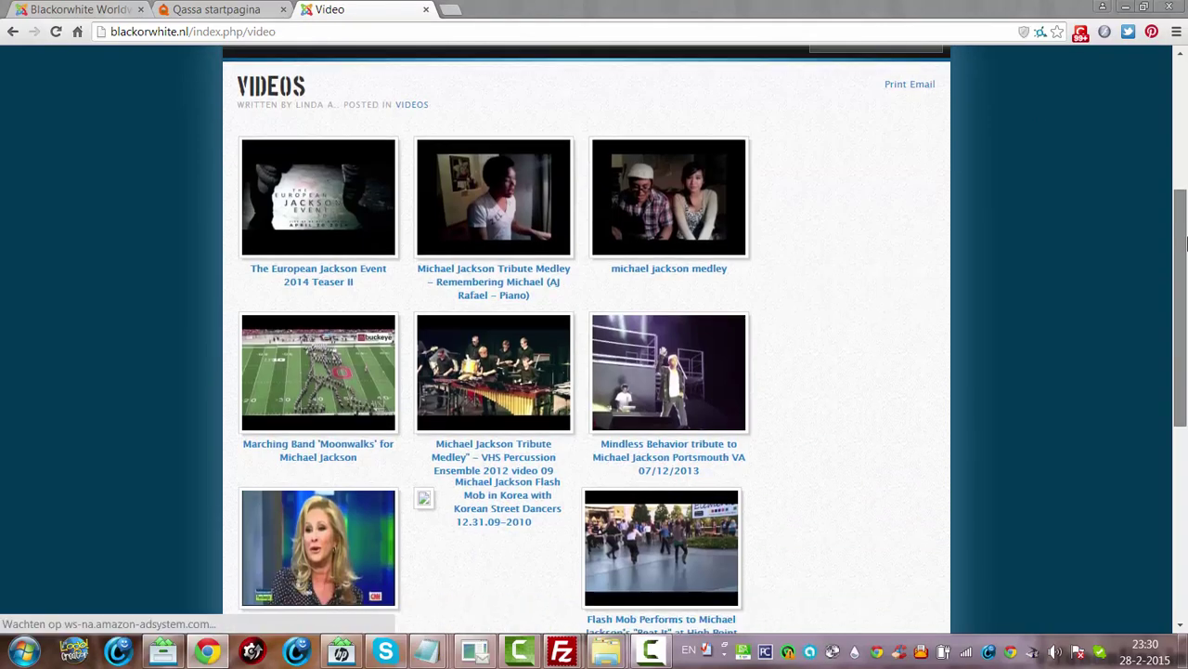
pyautogui.scroll(-2, 594, 340)
pyautogui.scroll(6, 594, 341)
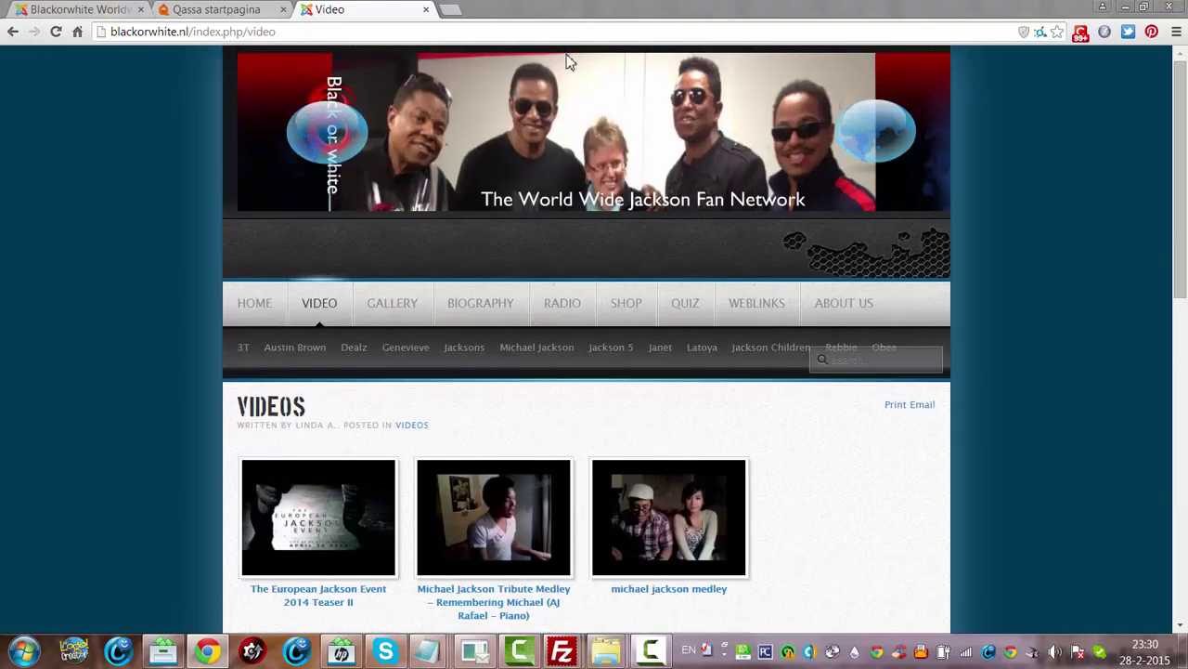
# Return to the site's home page and bring the embedded video player into view.
pyautogui.click(265, 309)
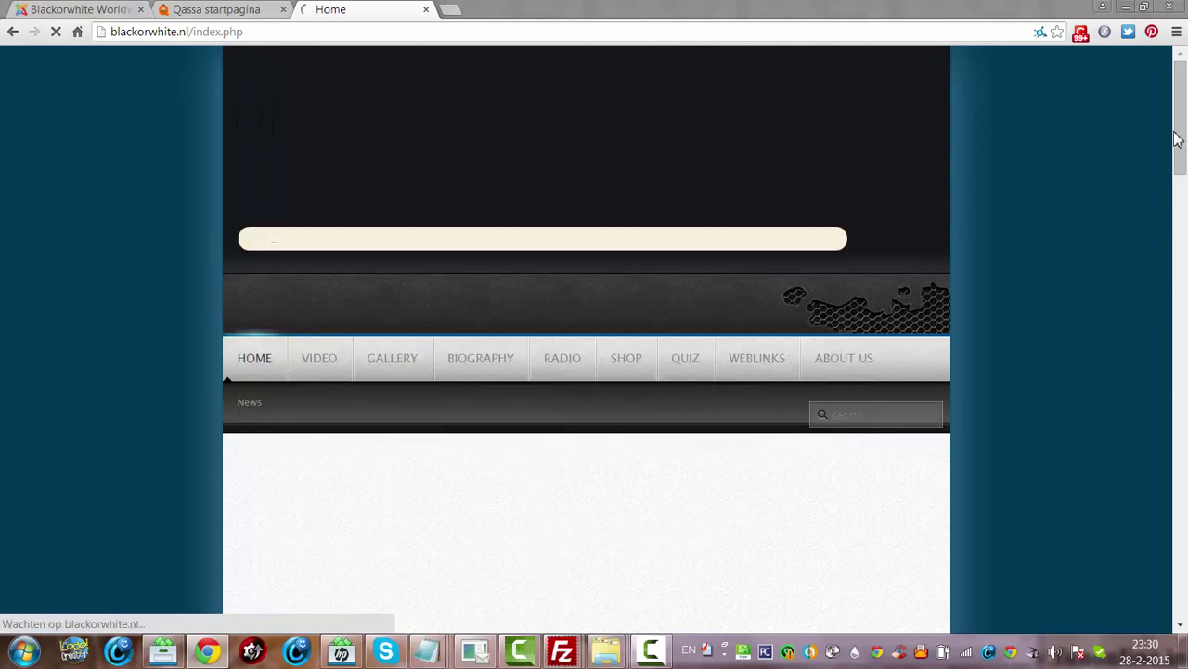
pyautogui.scroll(-5, 1184, 214)
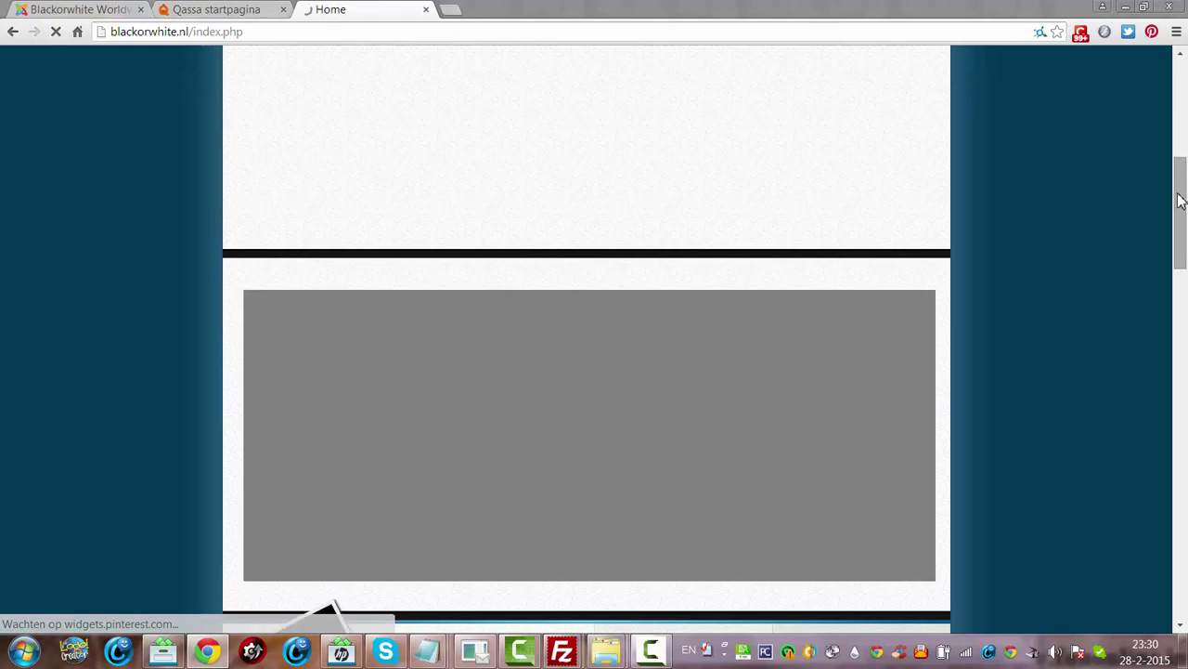
pyautogui.scroll(3, 1182, 176)
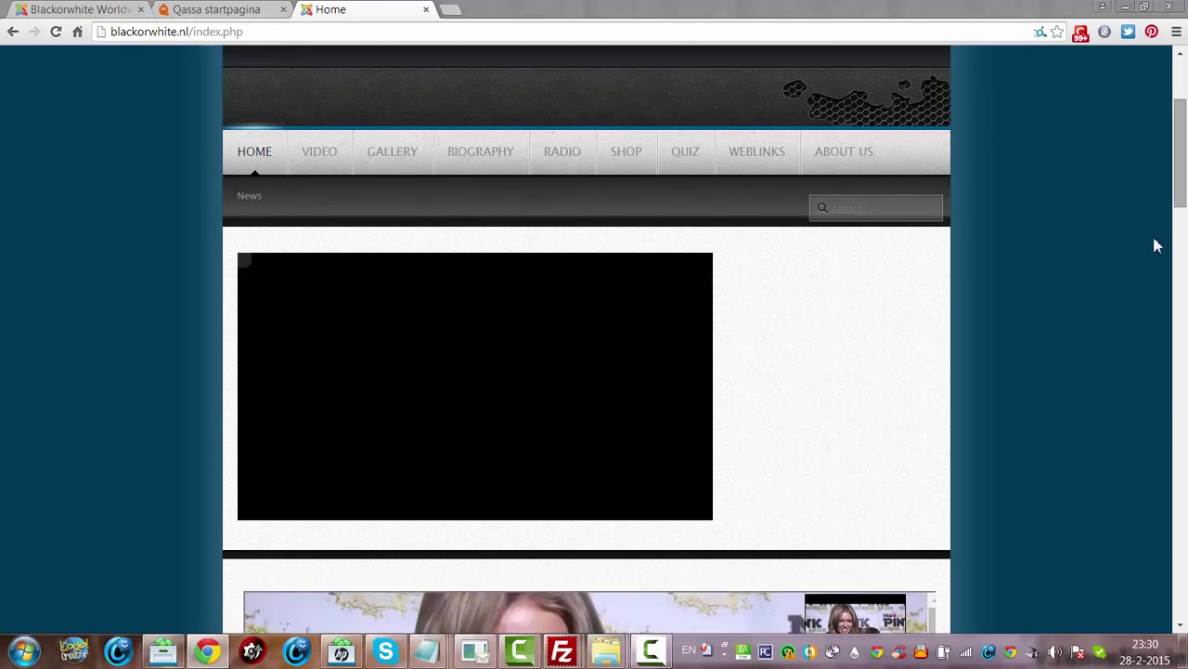
pyautogui.moveTo(1183, 191); pyautogui.dragTo(1157, 177)
# Try to play the home page's embedded video and show it in full screen.
pyautogui.rightClick(681, 375)
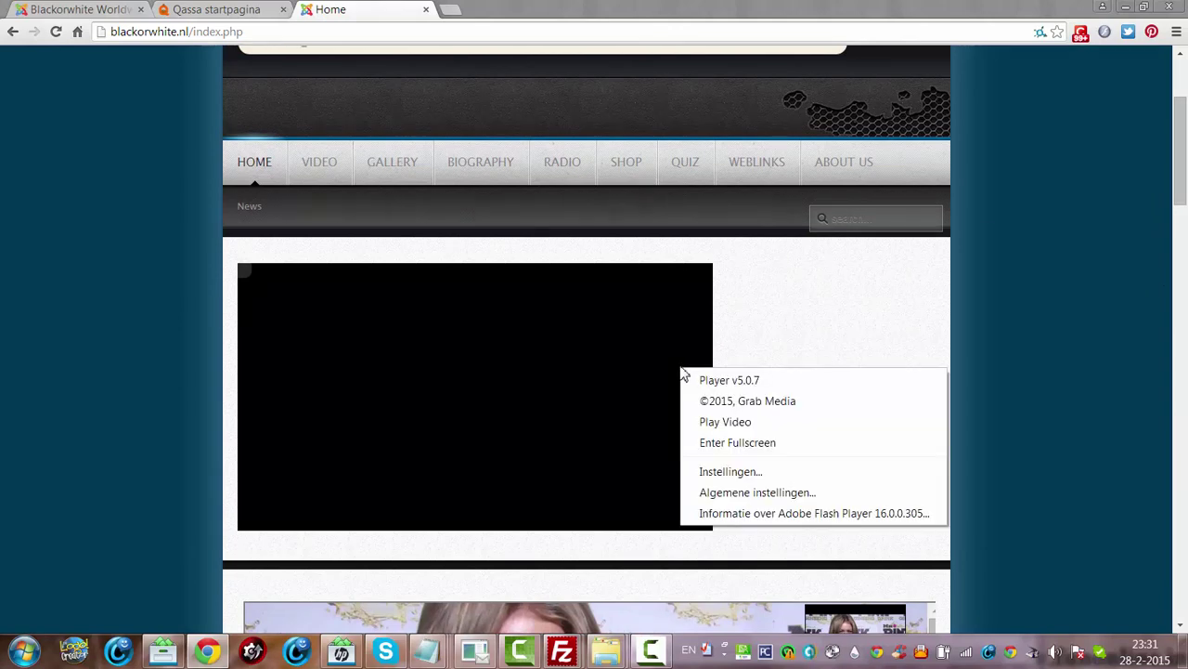
pyautogui.click(736, 426)
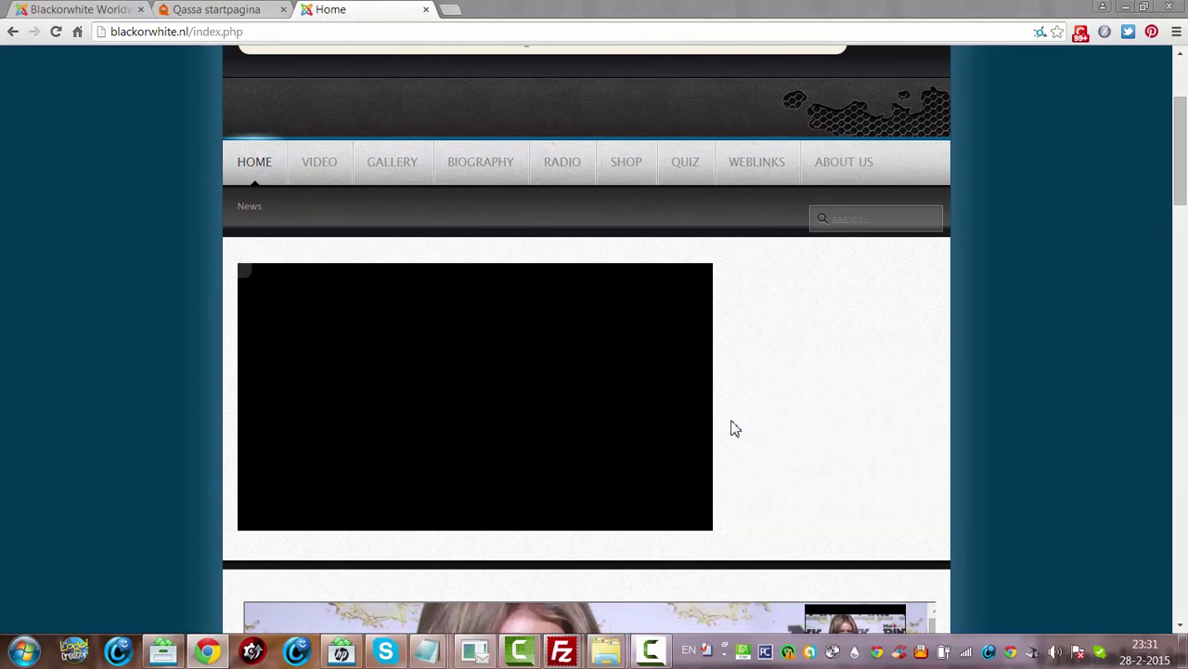
pyautogui.rightClick(599, 424)
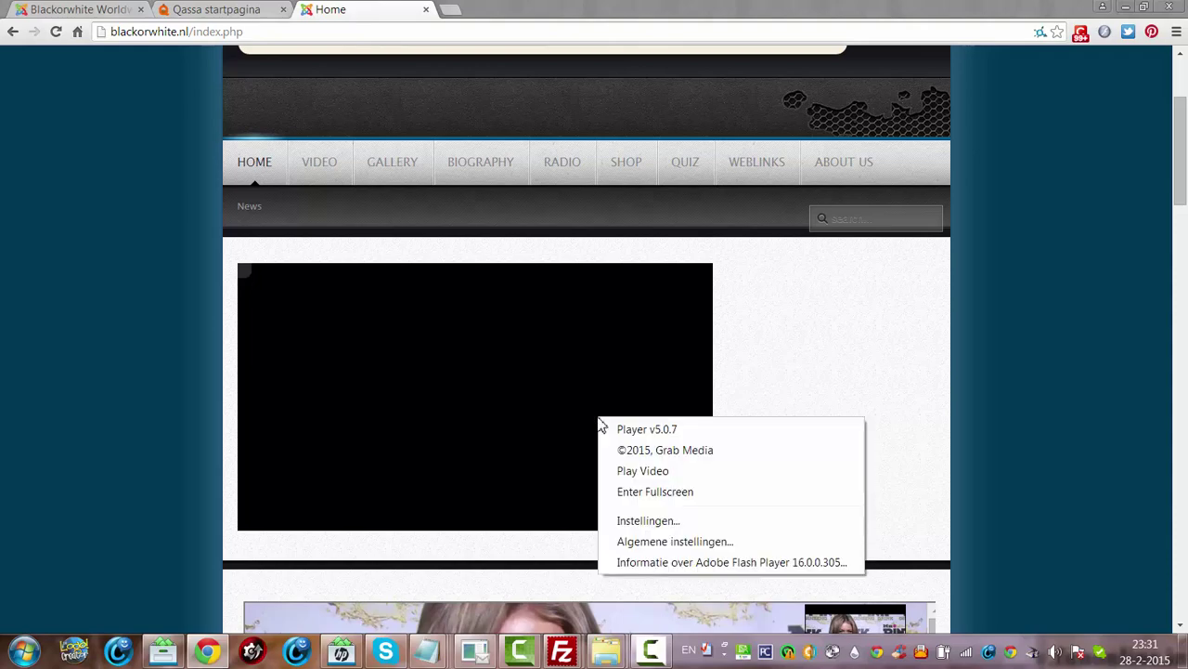
pyautogui.click(630, 492)
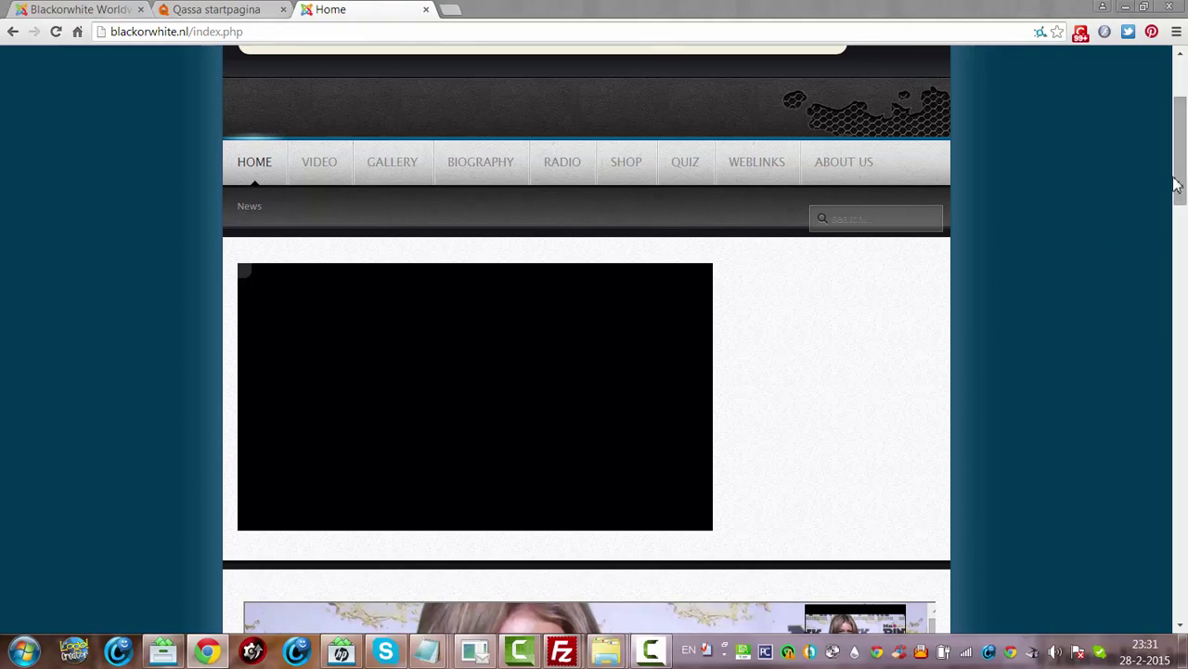
# Look through the rest of the home page, checking its videos, articles and side widgets down to the article pagination.
pyautogui.scroll(-5, 1026, 223)
pyautogui.scroll(-5, 587, 340)
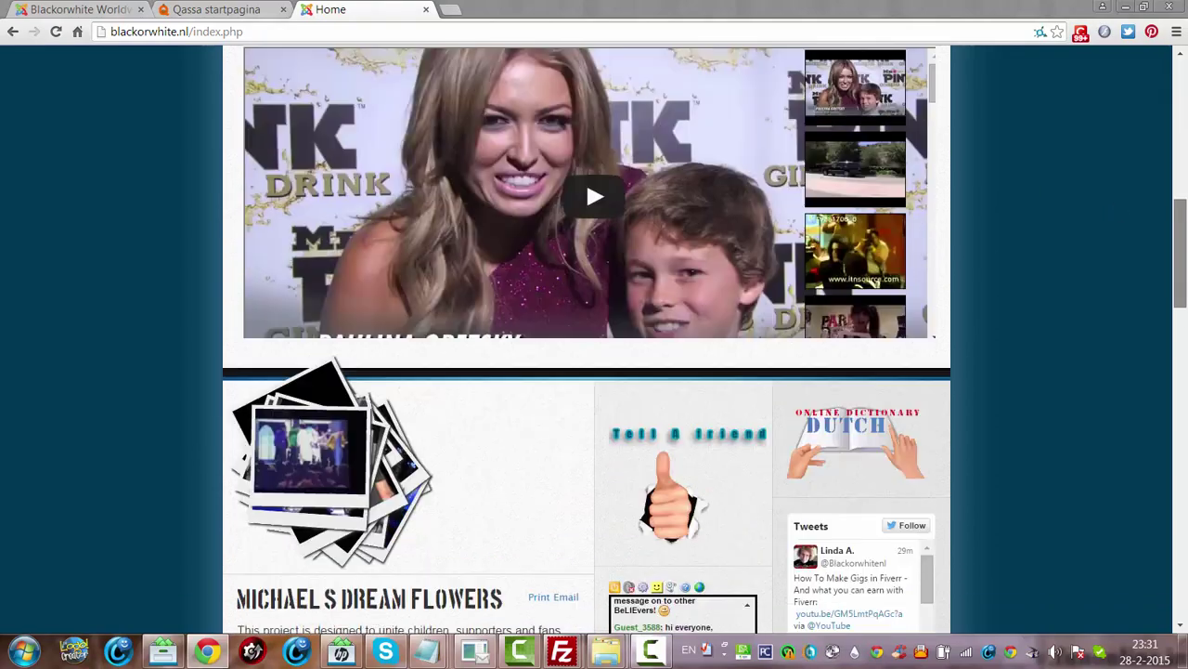
pyautogui.scroll(-6, 1184, 455)
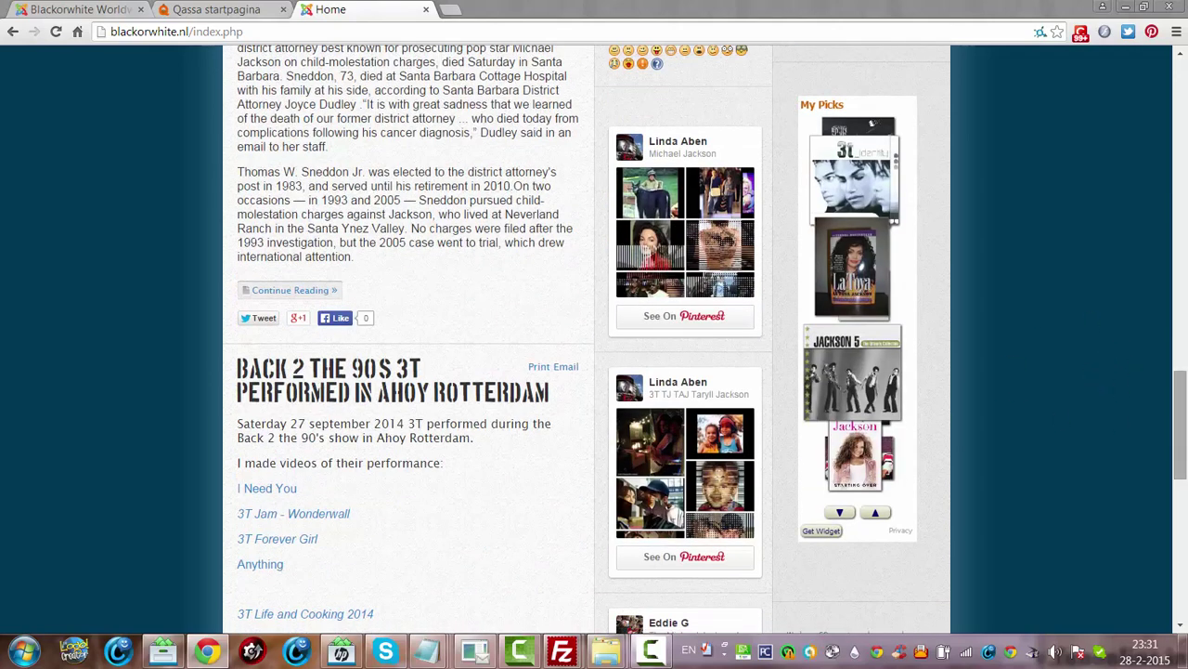
pyautogui.scroll(-3, 1185, 482)
pyautogui.scroll(-3, 1184, 483)
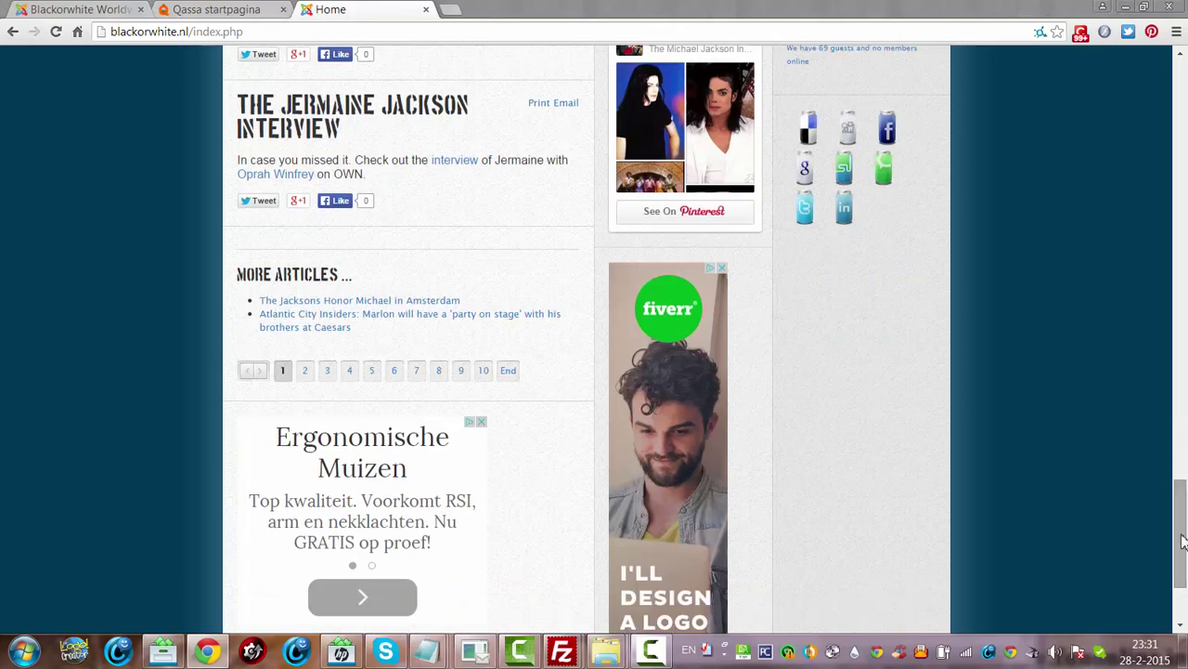
# Switch to the site's administration, open the Menu Manager and look over the list of installed components.
pyautogui.click(97, 8)
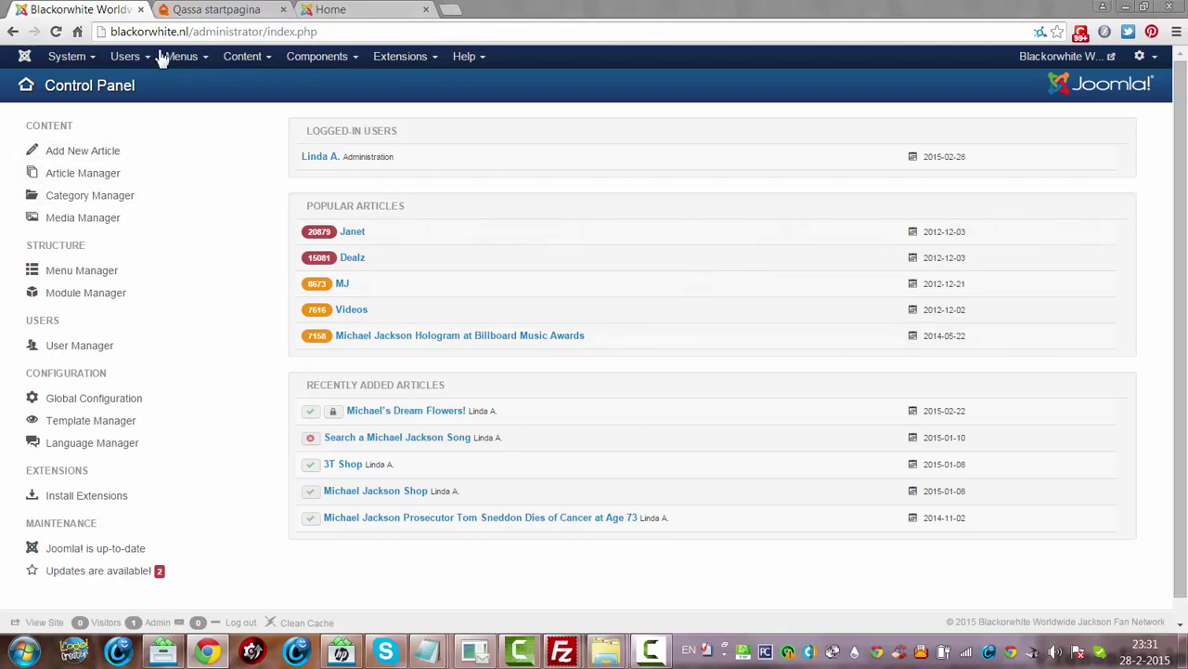
pyautogui.click(190, 65)
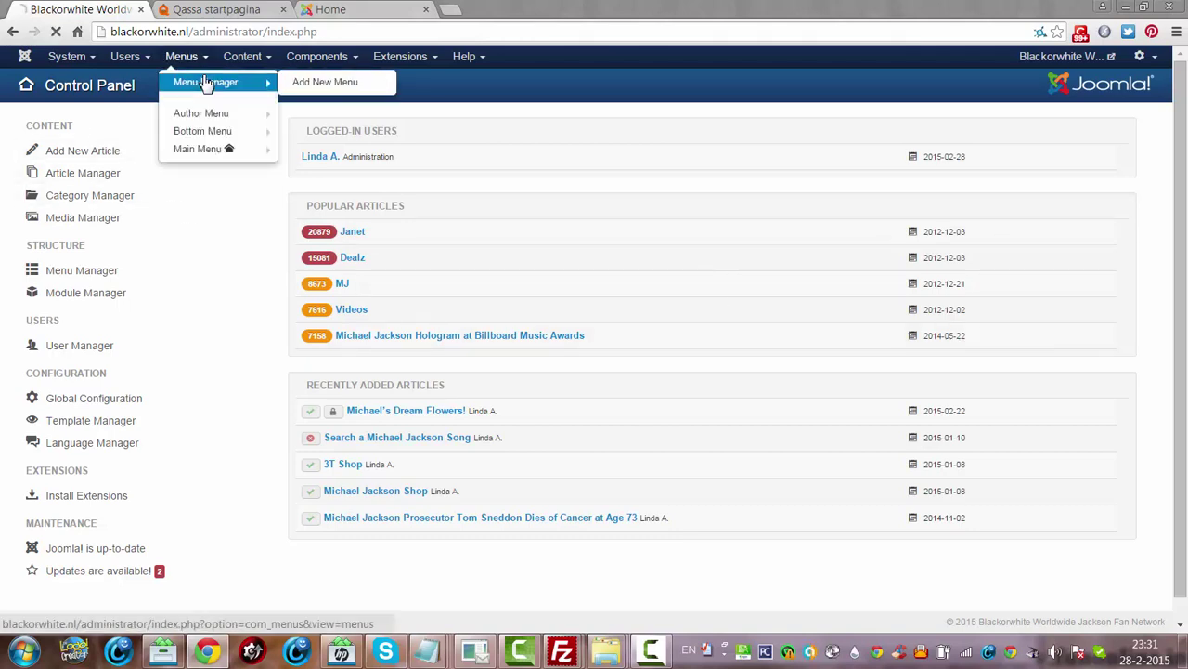
pyautogui.click(205, 81)
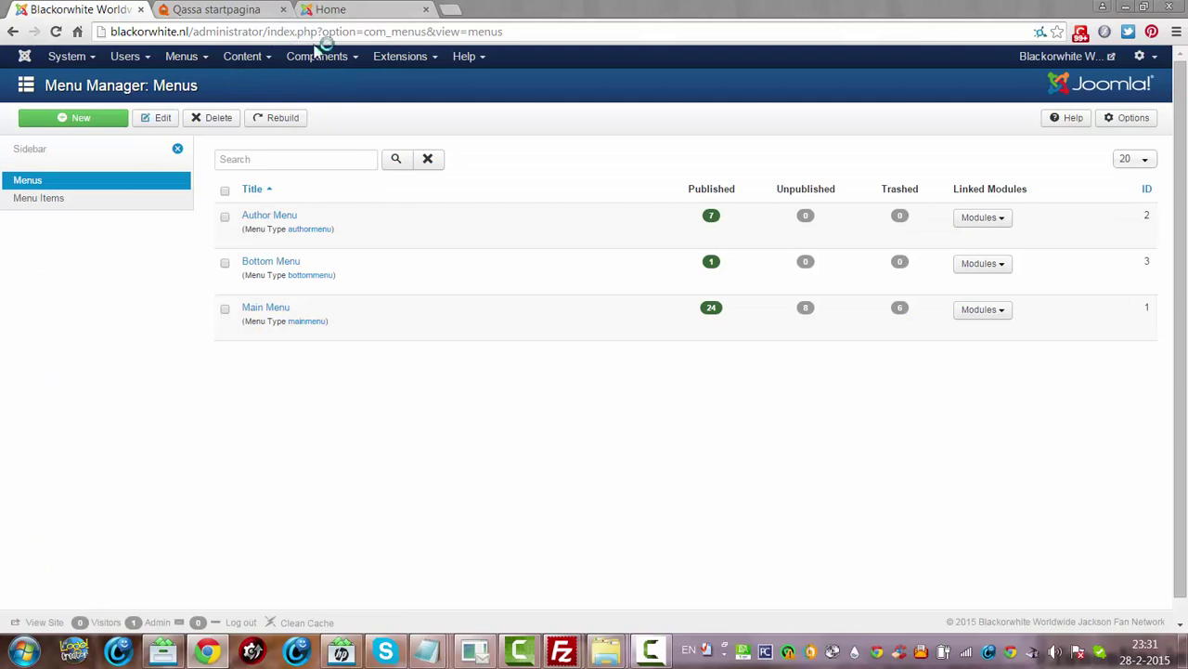
pyautogui.click(314, 61)
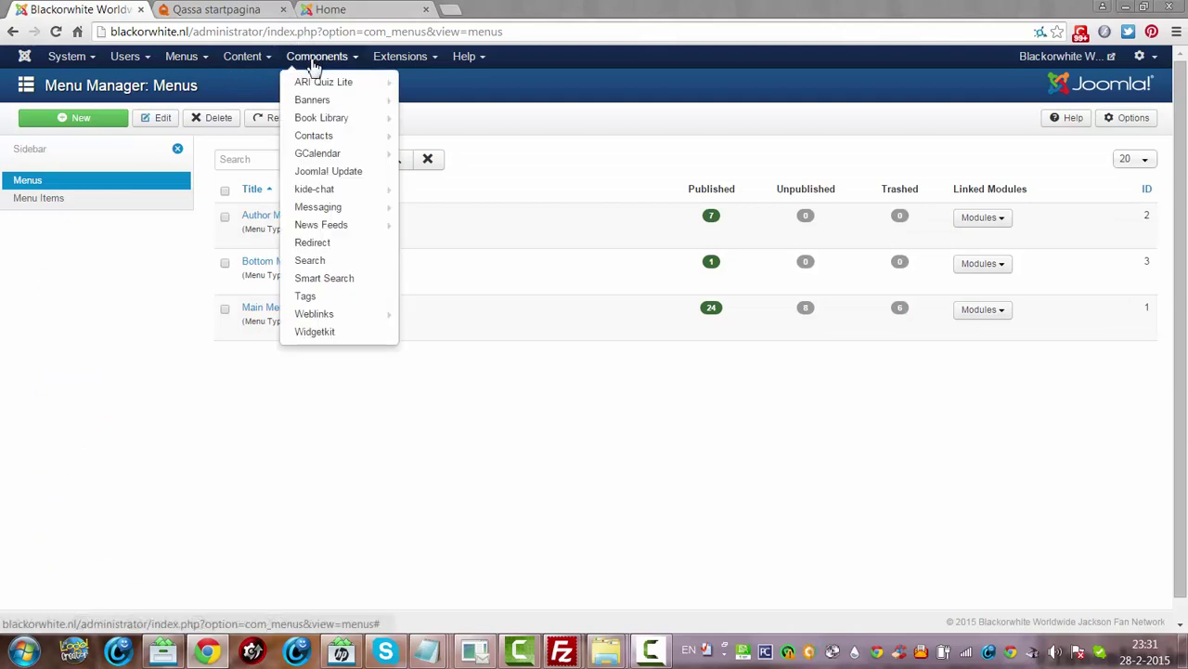
pyautogui.moveTo(325, 158)
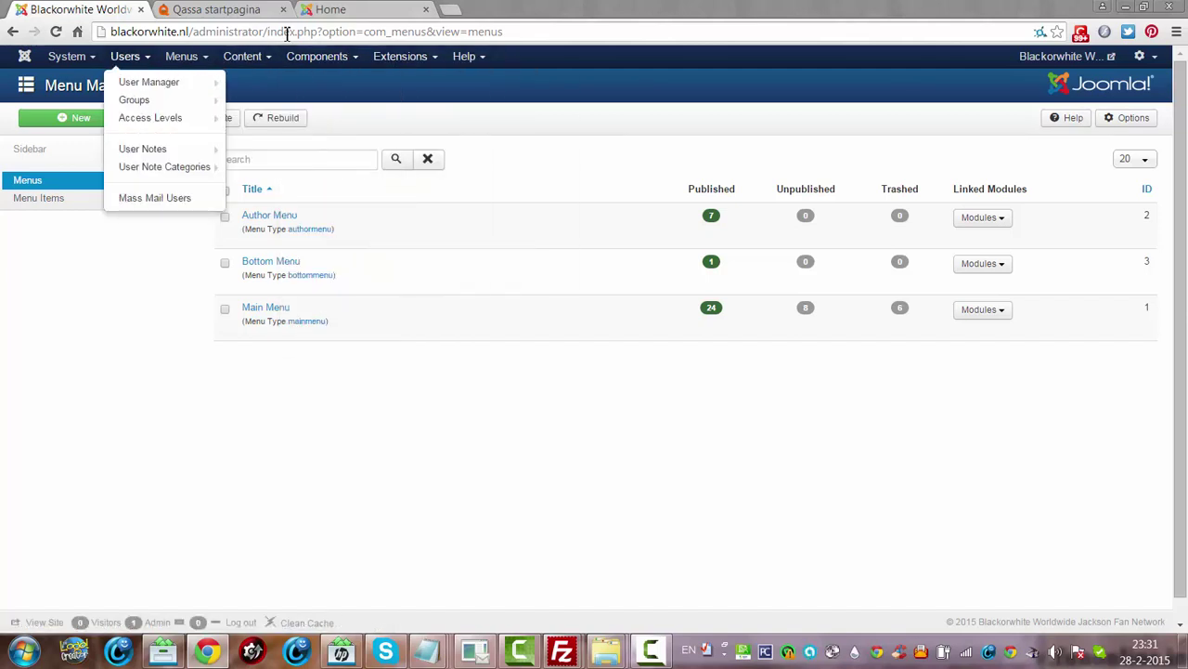
# Return to the administration Control Panel by shortening the page address to blackorwhite.nl/administrator/ and loading it.
pyautogui.moveTo(284, 32); pyautogui.dragTo(573, 58)
pyautogui.press('BackSpace')
pyautogui.press('BackSpace')
pyautogui.press('BackSpace')
pyautogui.press('BackSpace')
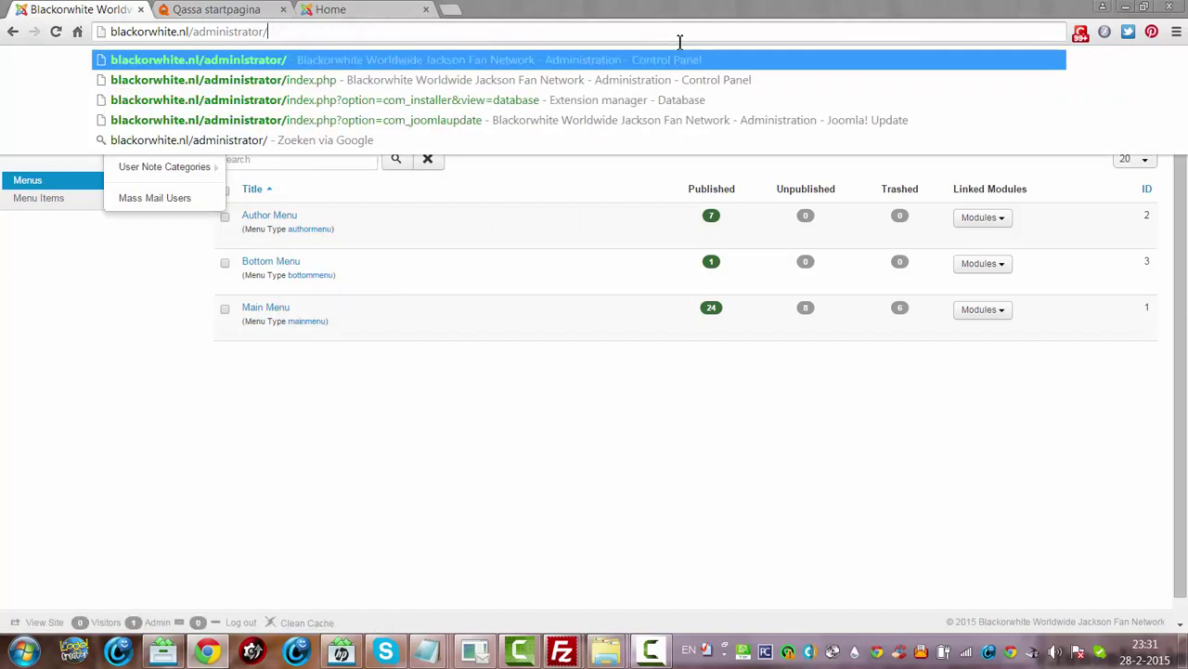
pyautogui.press('Return')
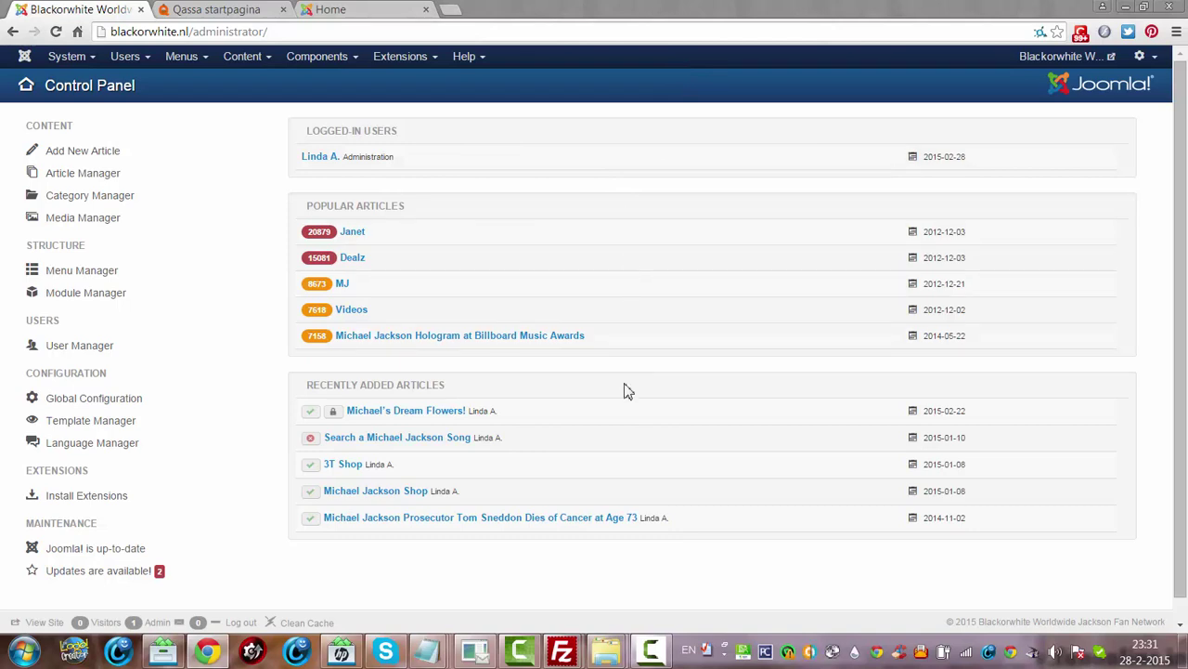
pyautogui.click(653, 649)
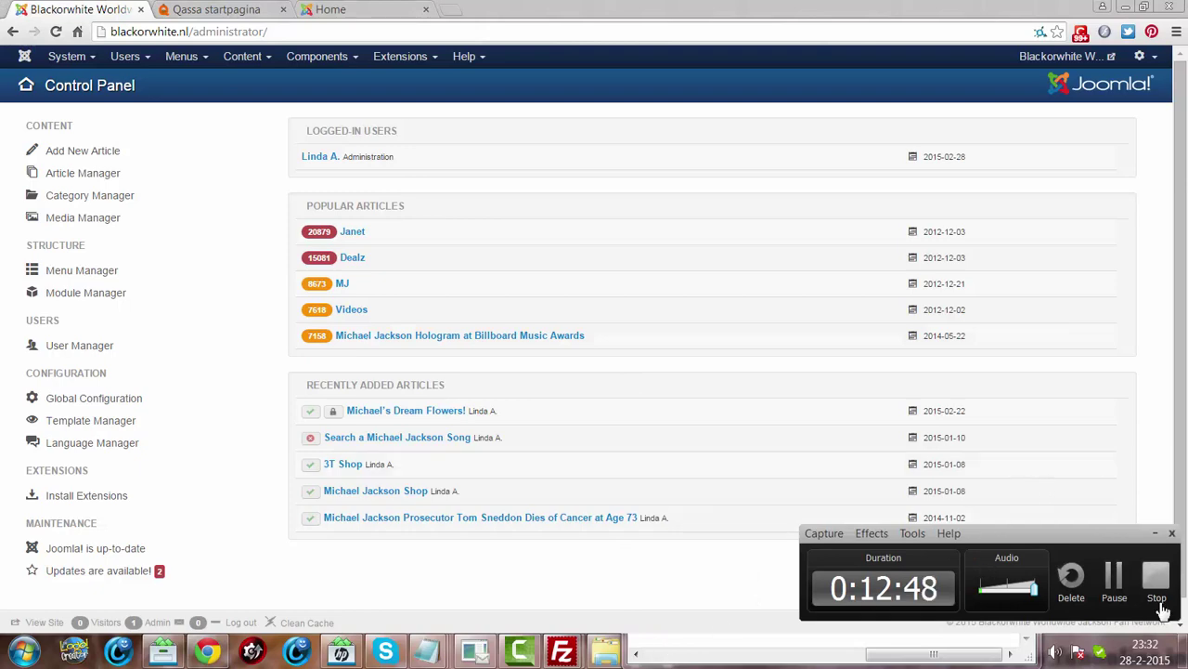